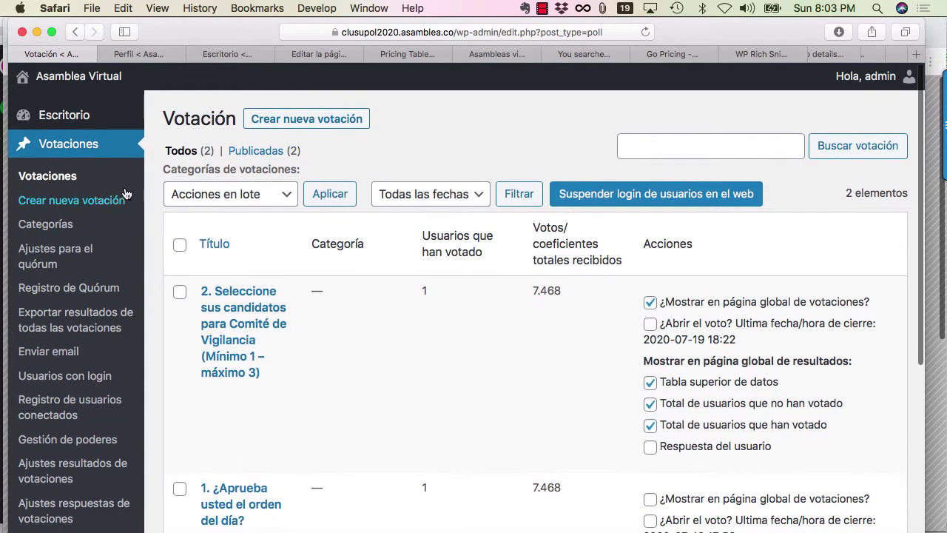
Start a new poll from 'Crear nueva votación' in the Votaciones menu.
click(80, 207)
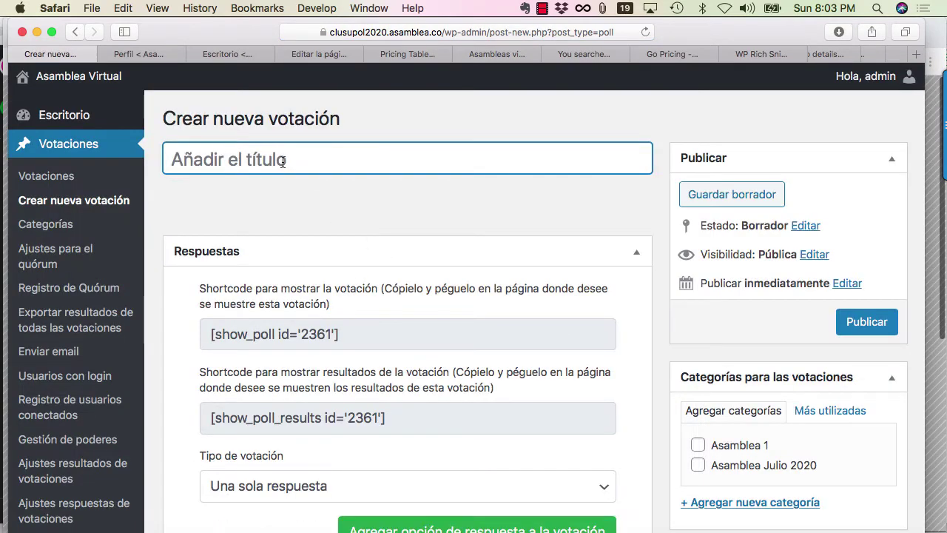
Title the poll '3. Seleccione su plancha para el Consejo de Administración', replacing 'la Junta Directiva'.
text(3. )
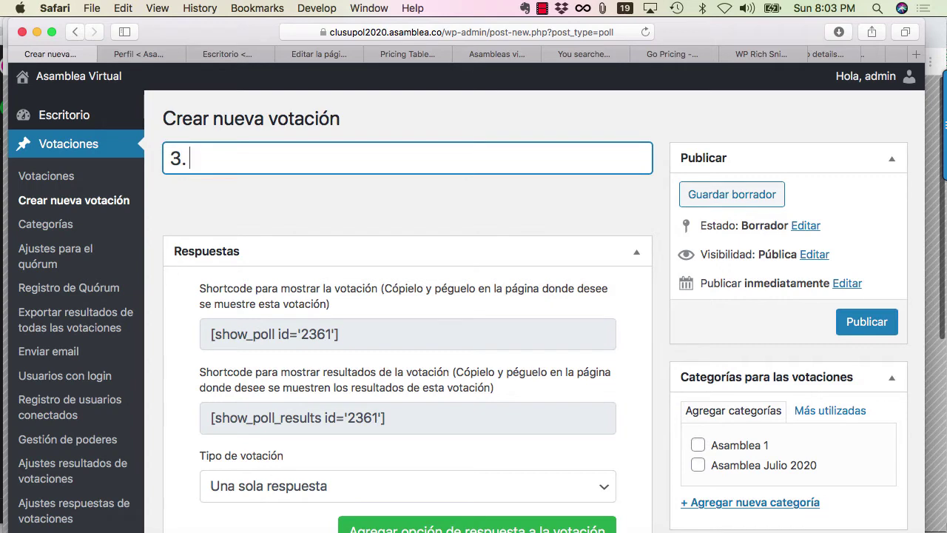
text(Seleccione s)
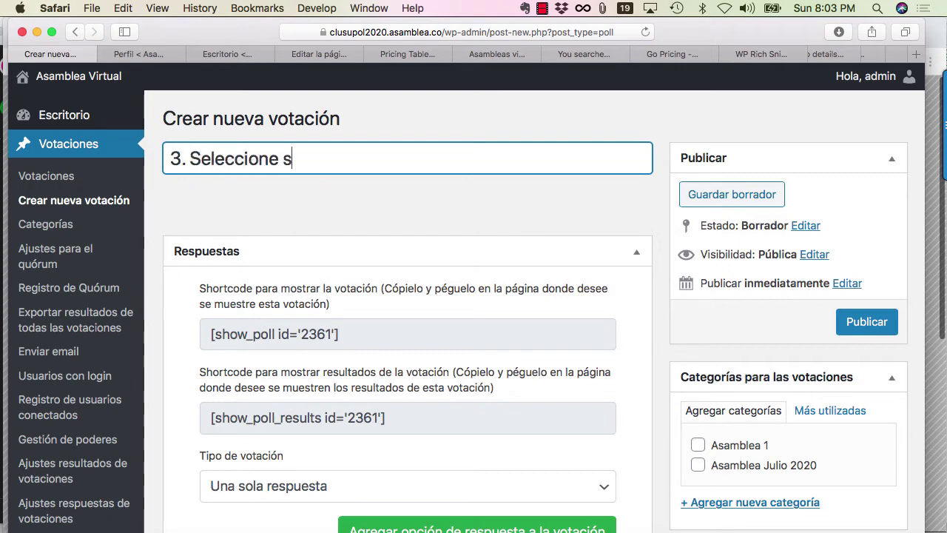
text(u plancha para )
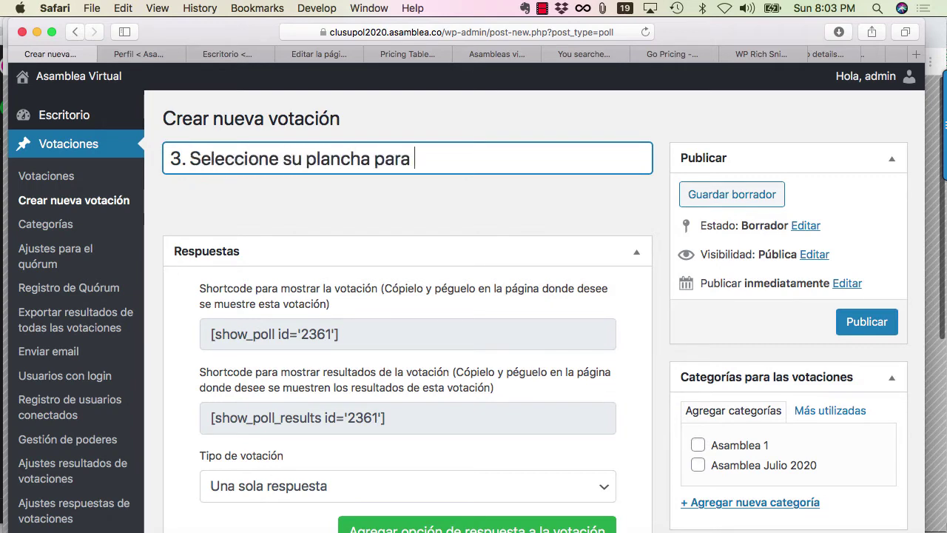
text(e)
key(BackSpace)
text(la )
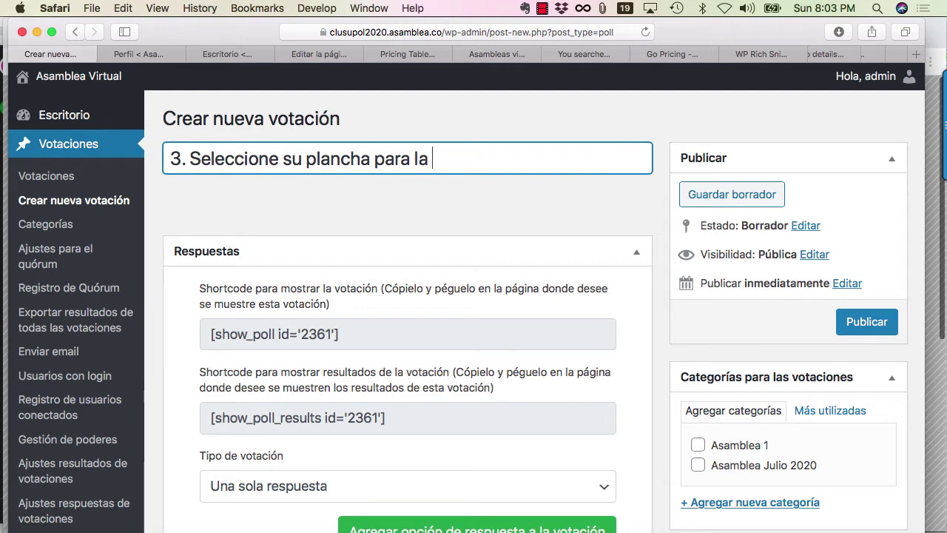
text(Junta Dire)
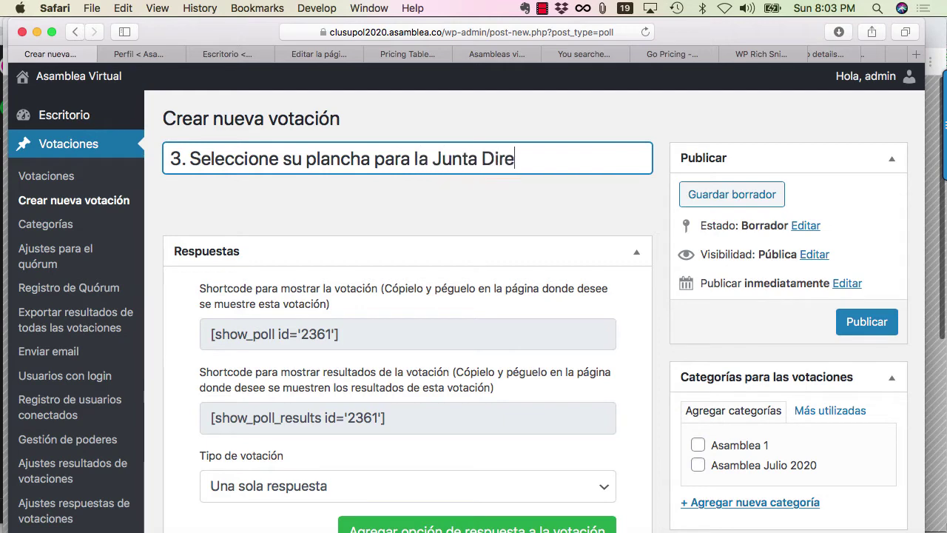
text(ctiva)
click(369, 214)
scroll(369, 214, down, 1)
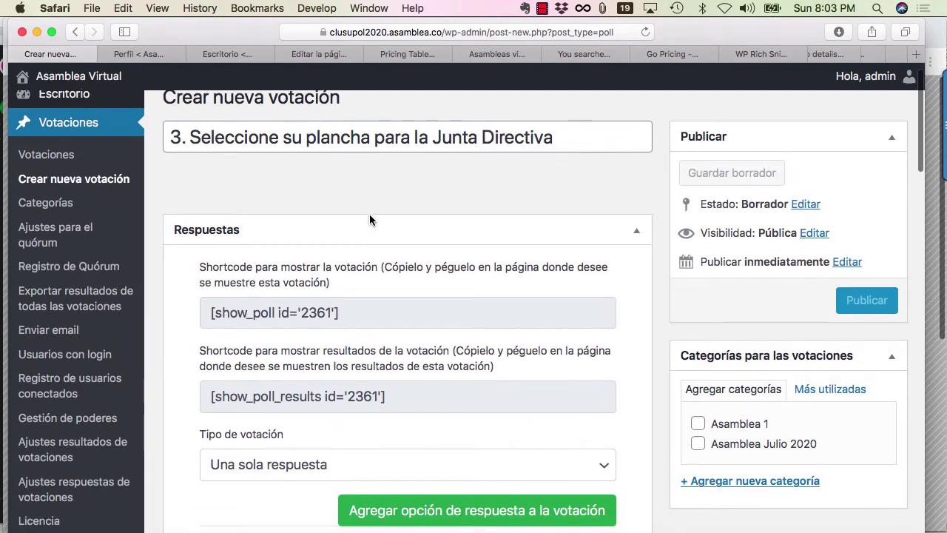
click(436, 140)
drag(414, 138, 554, 138)
text(el )
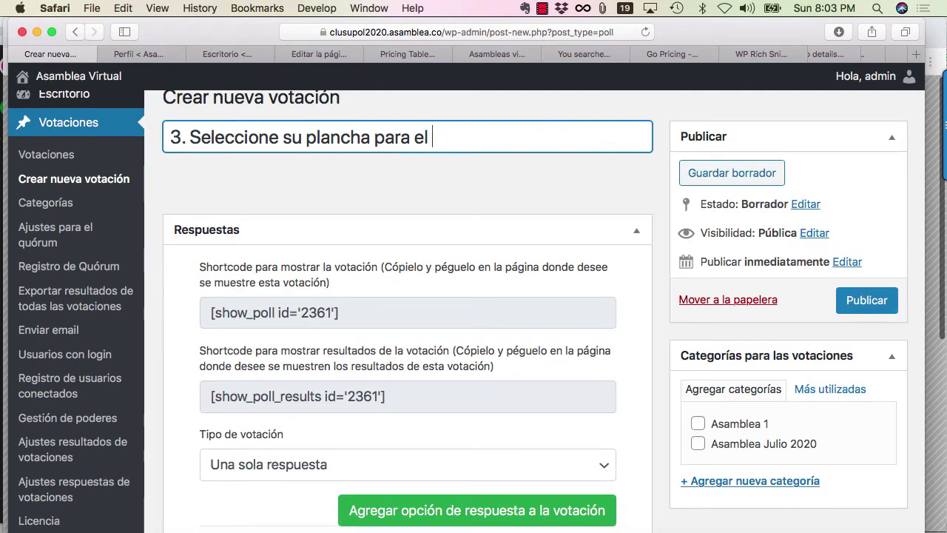
text(Consejo de Admin)
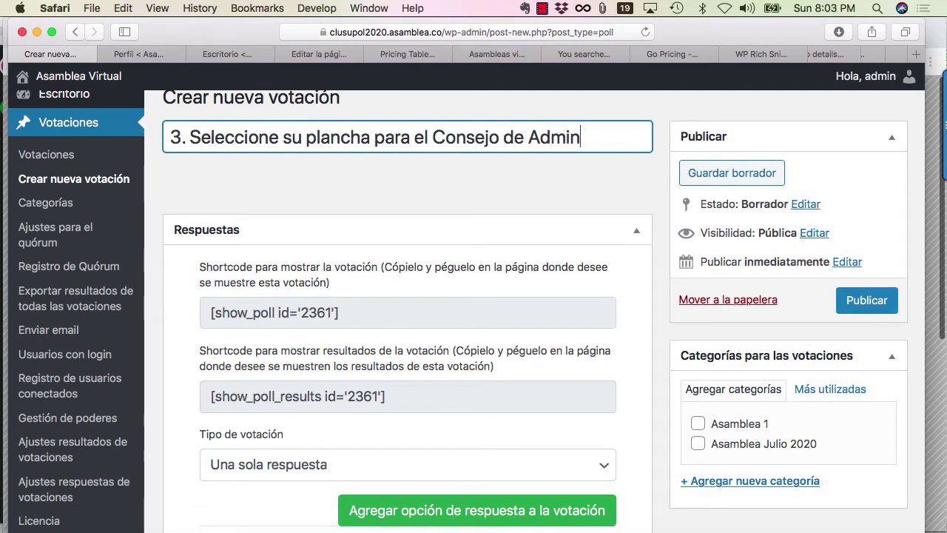
text(istración)
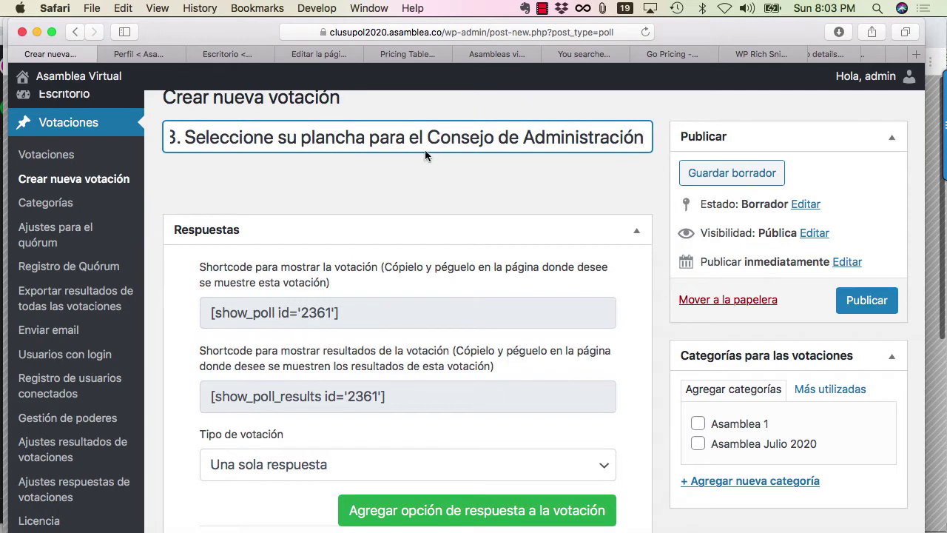
click(412, 192)
Rename the 'Sí' and 'No' answers to 'Plancha 1' and 'Plancha 2'.
scroll(399, 212, down, 3)
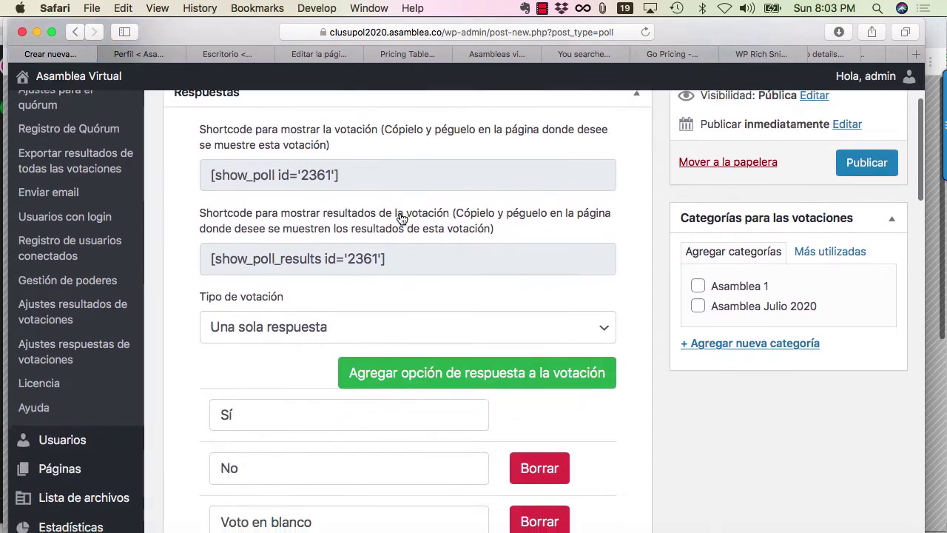
scroll(256, 335, down, 1)
scroll(273, 331, down, 1)
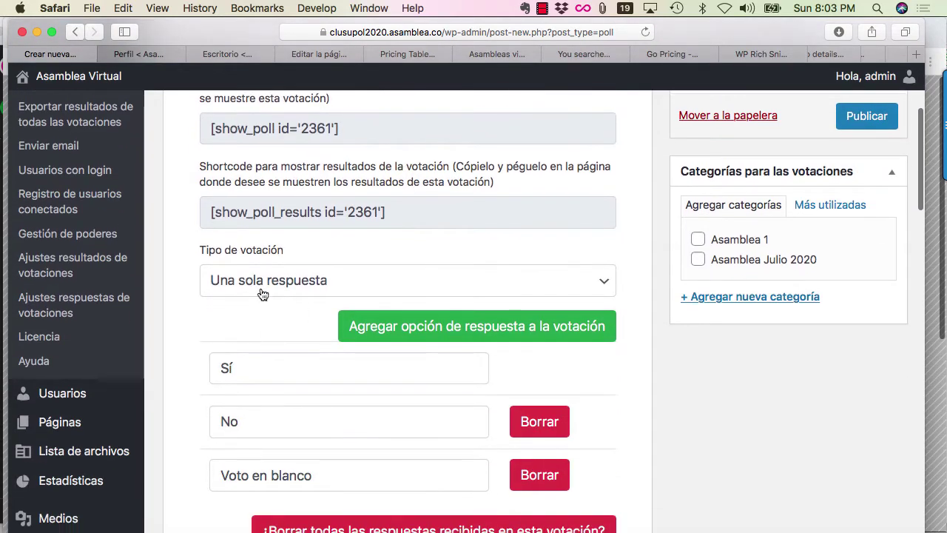
double_click(266, 372)
text(Plancha 1)
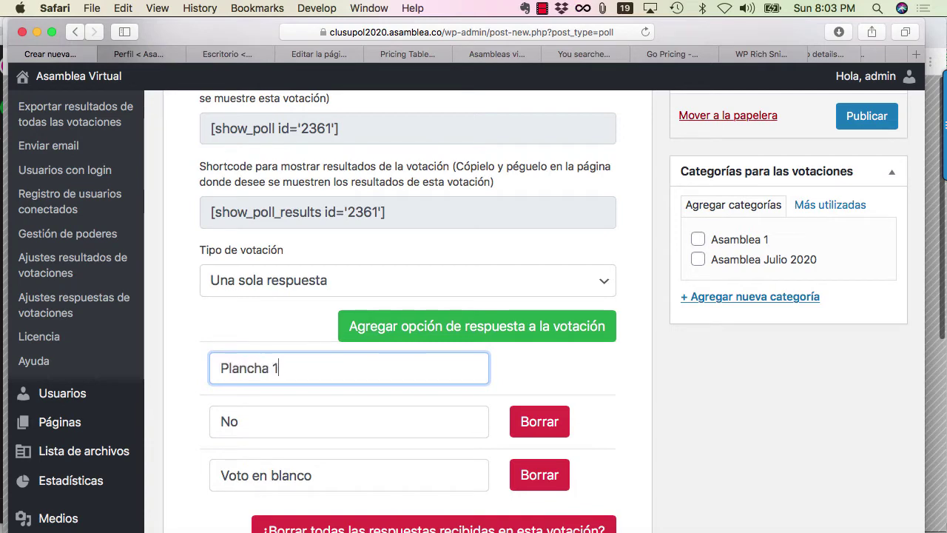
double_click(272, 421)
text(Planc)
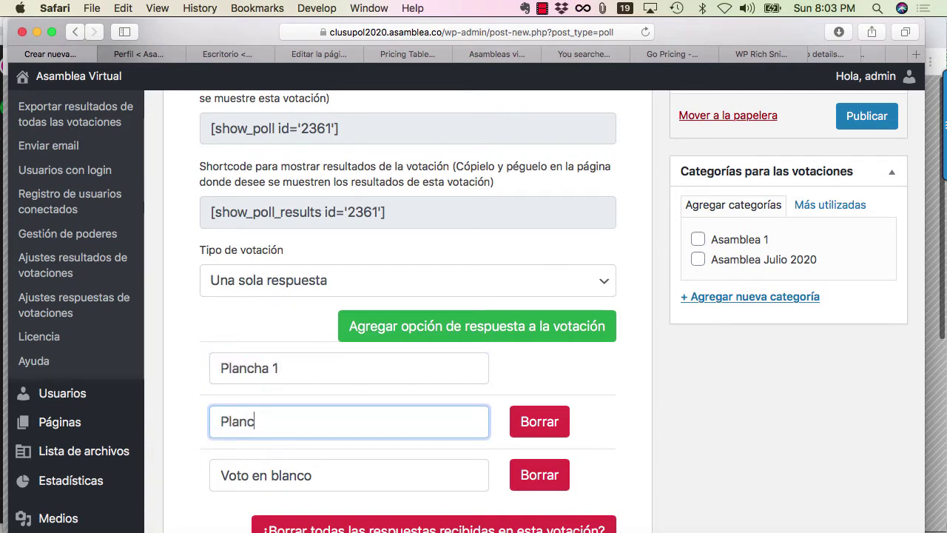
text(ha 2)
Append each slate's three candidate names in parentheses to Plancha 1 and Plancha 2.
click(332, 368)
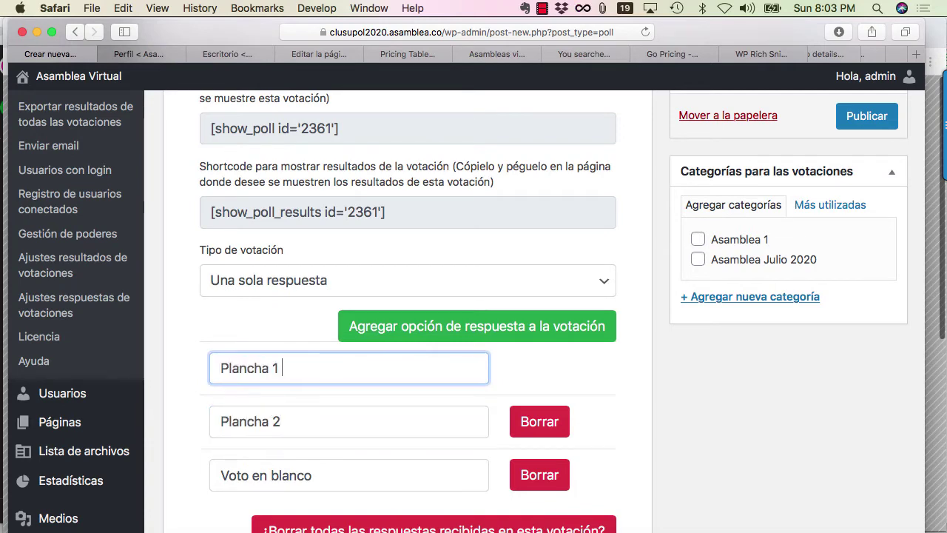
text((Juan Perez,)
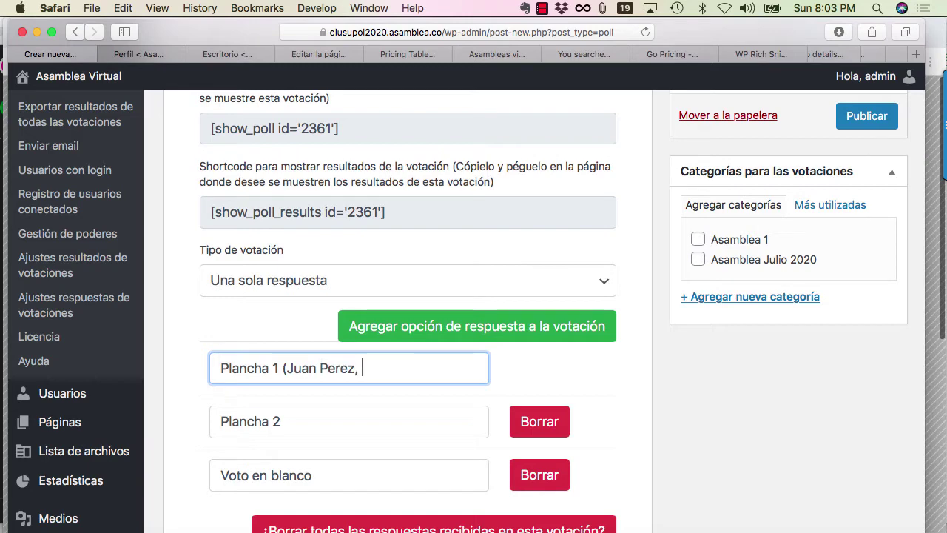
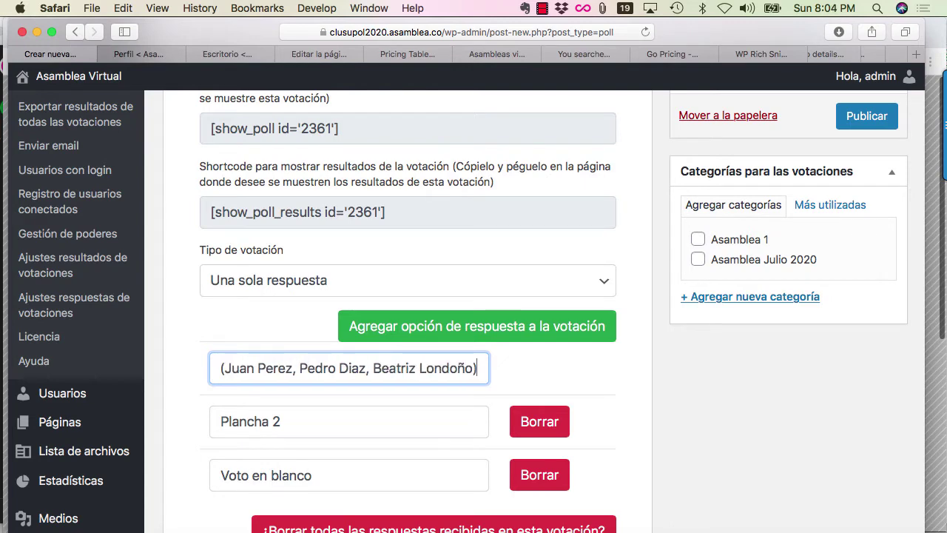
click(313, 423)
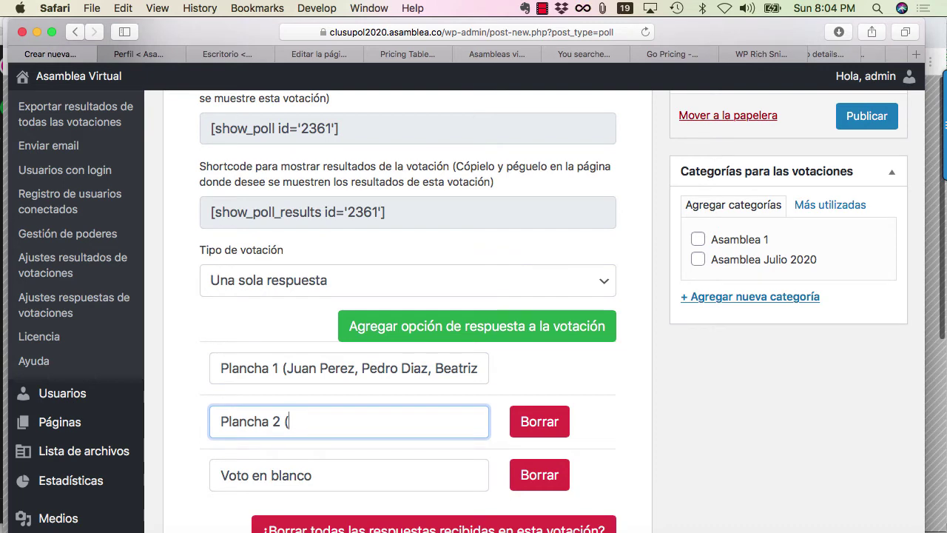
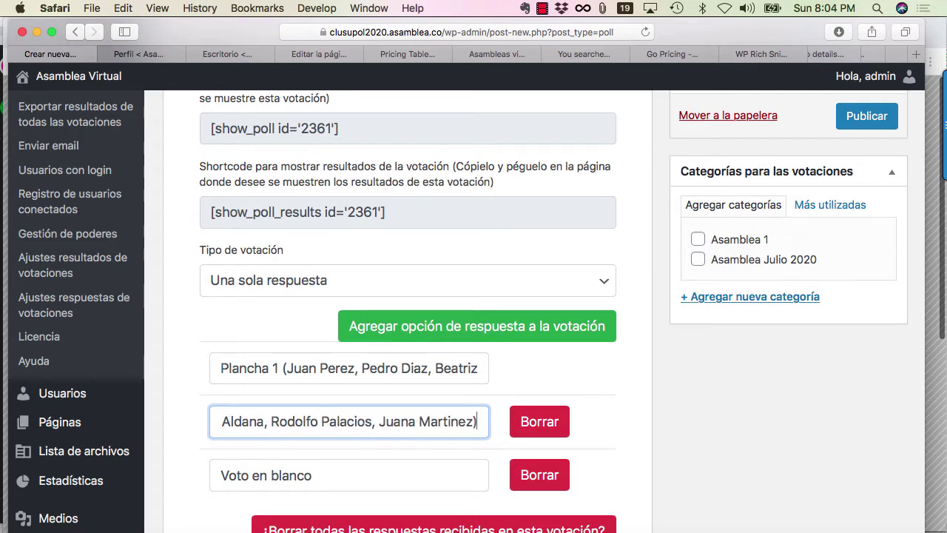
key(super+Left)
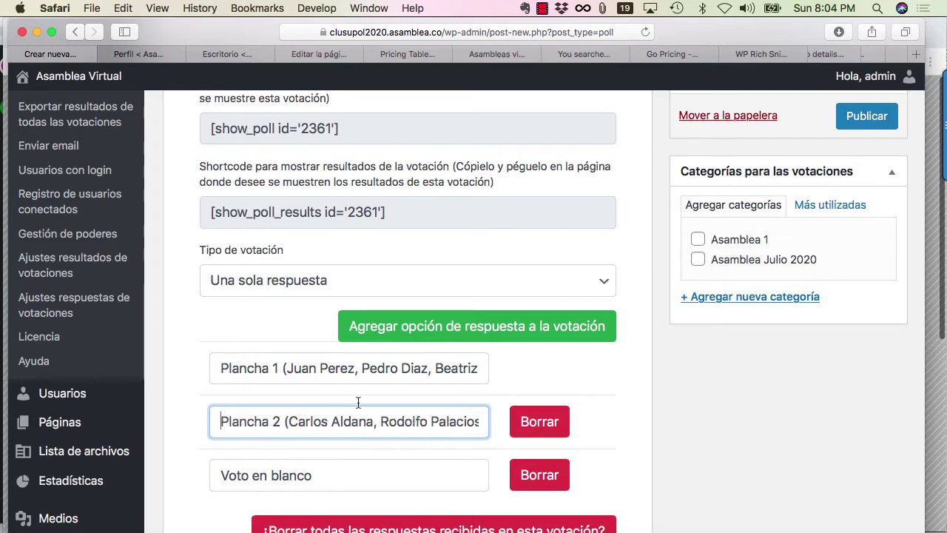
scroll(378, 439, down, 2)
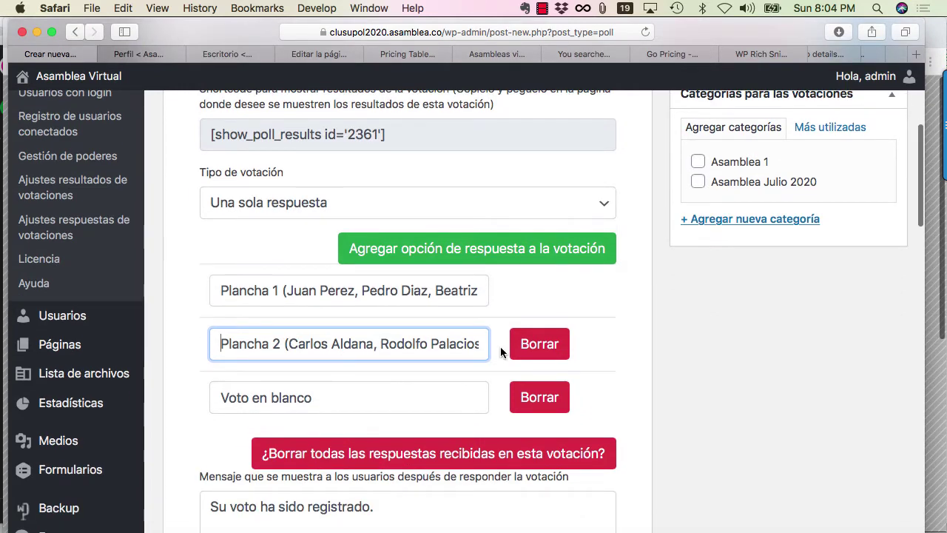
scroll(642, 339, up, 1)
Add a fourth answer and move 'Voto en blanco' into it, emptying the third answer.
click(550, 268)
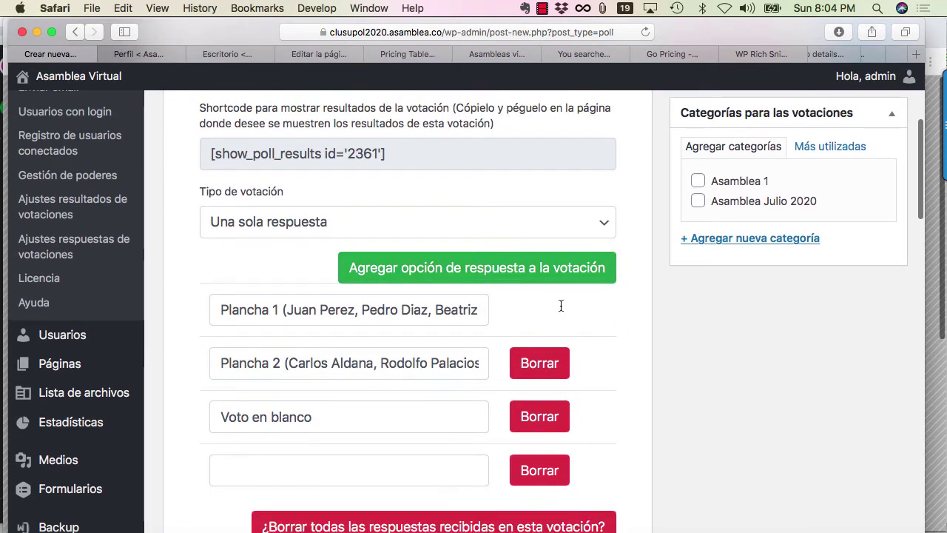
click(343, 418)
key(super+a)
key(super+x)
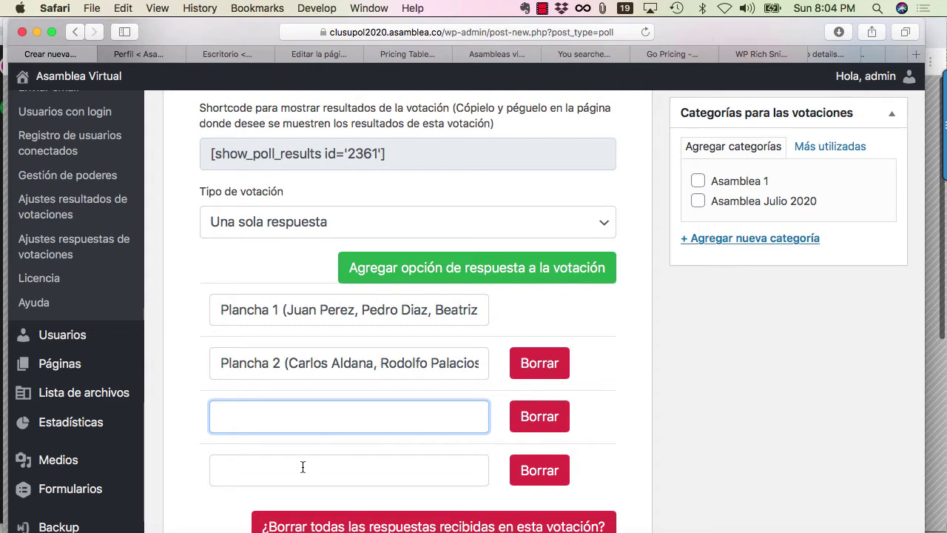
click(302, 468)
key(super+v)
Fill the third answer with 'Plancha 3' followed by its three candidate names.
click(271, 406)
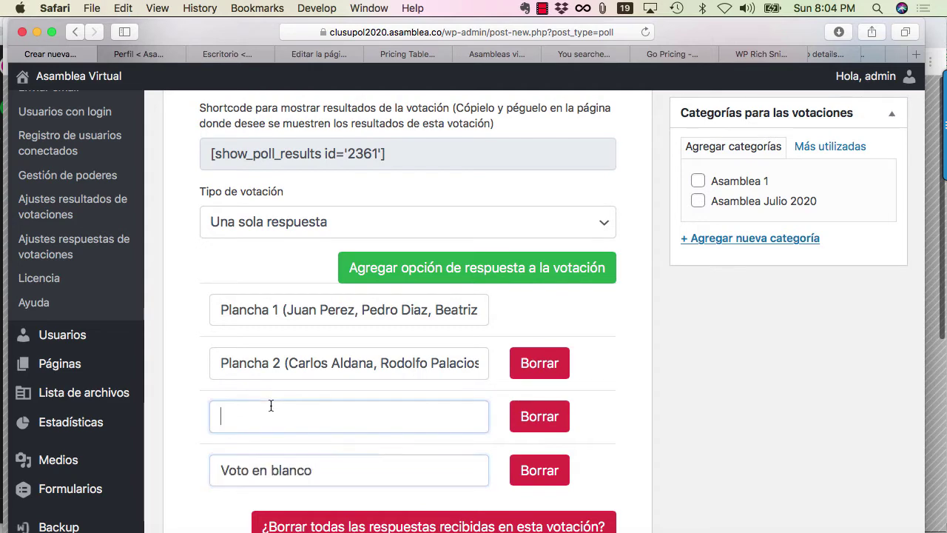
triple_click(291, 362)
click(271, 416)
text(P)
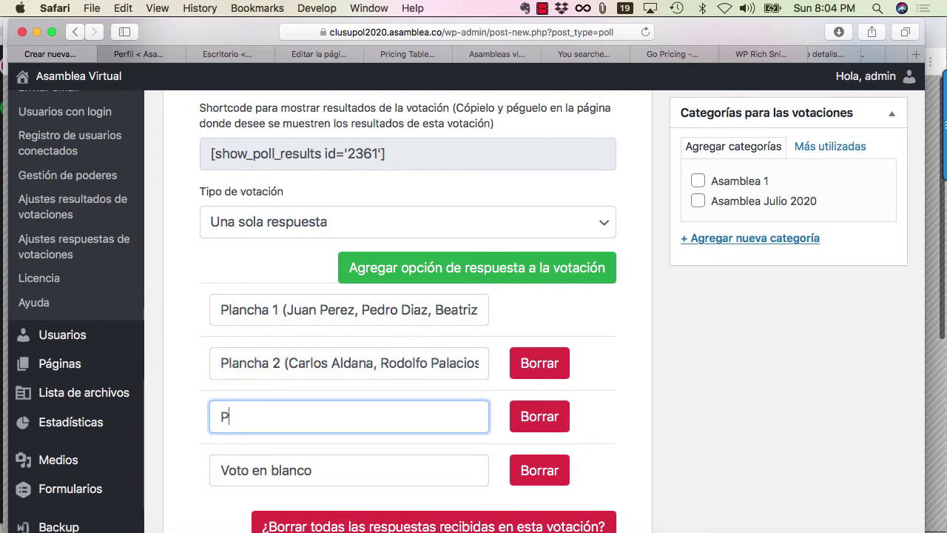
text(lanch)
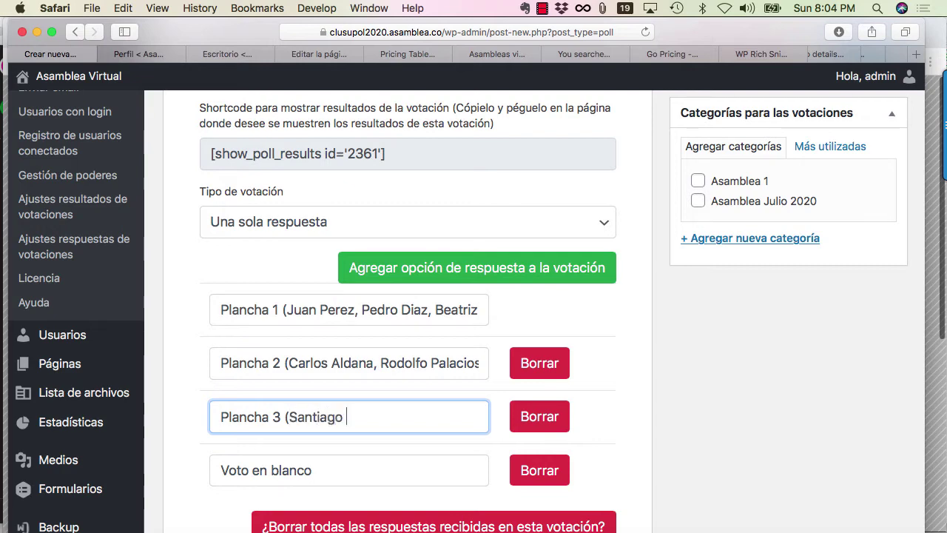
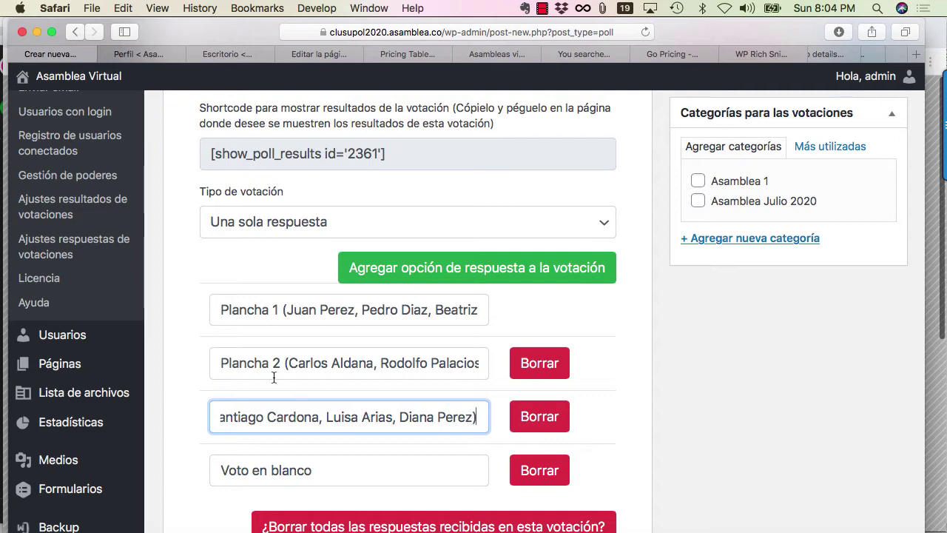
key(super+Left)
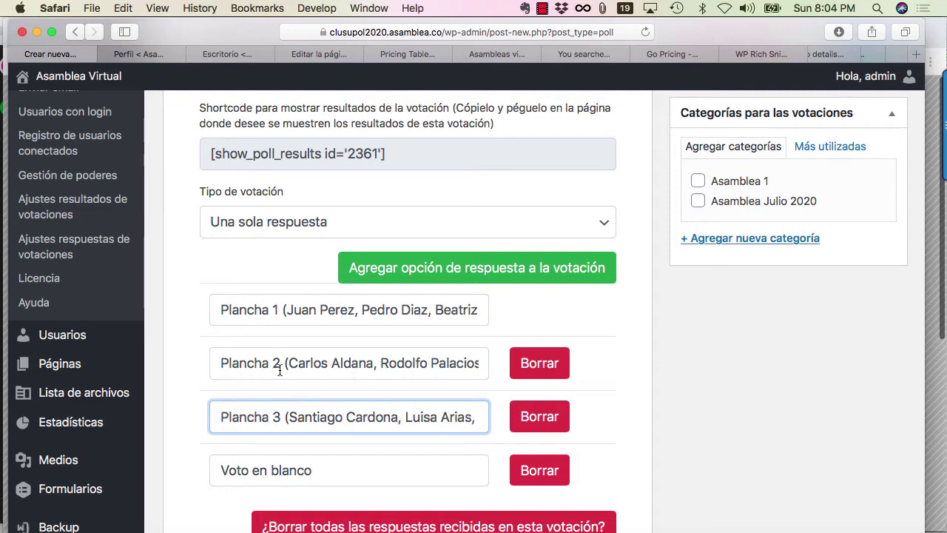
scroll(281, 370, down, 3)
scroll(645, 364, up, 10)
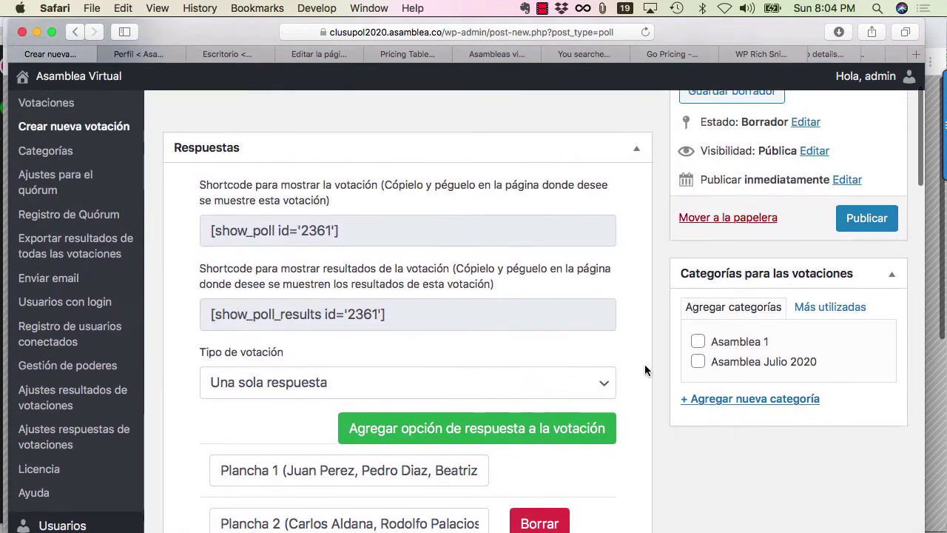
Publish poll 3 and return to the Votaciones polls list.
click(866, 249)
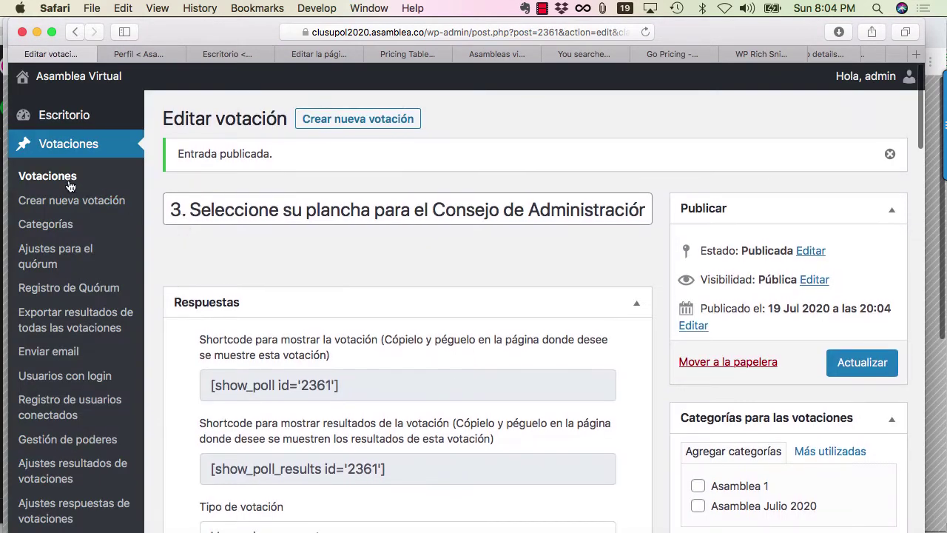
click(61, 183)
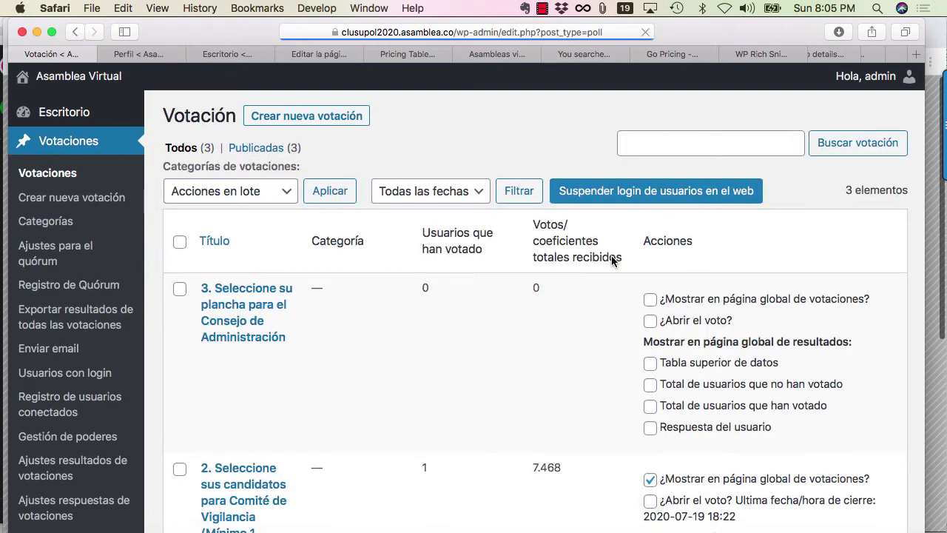
Hide poll 2's voting page, results table and voter counts; show poll 3 globally and open its voting.
scroll(611, 260, down, 5)
click(649, 256)
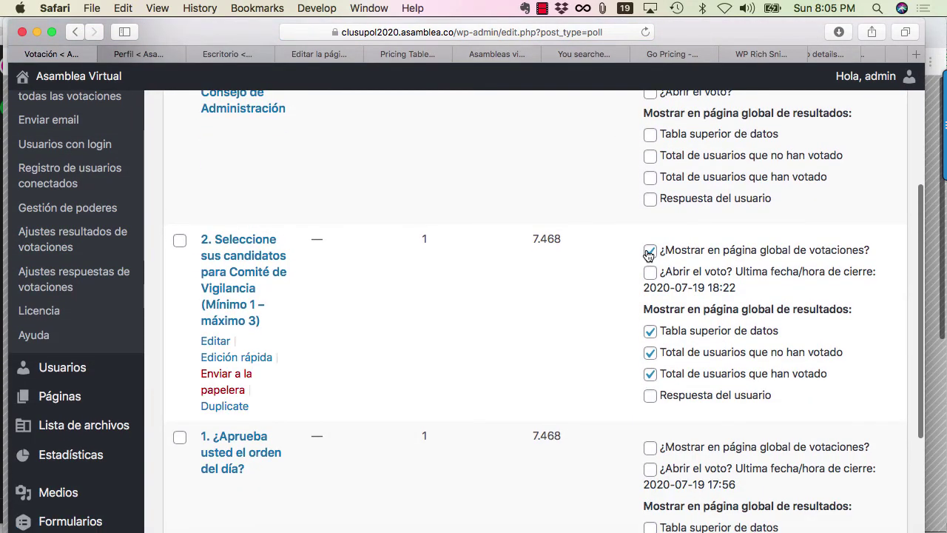
click(650, 352)
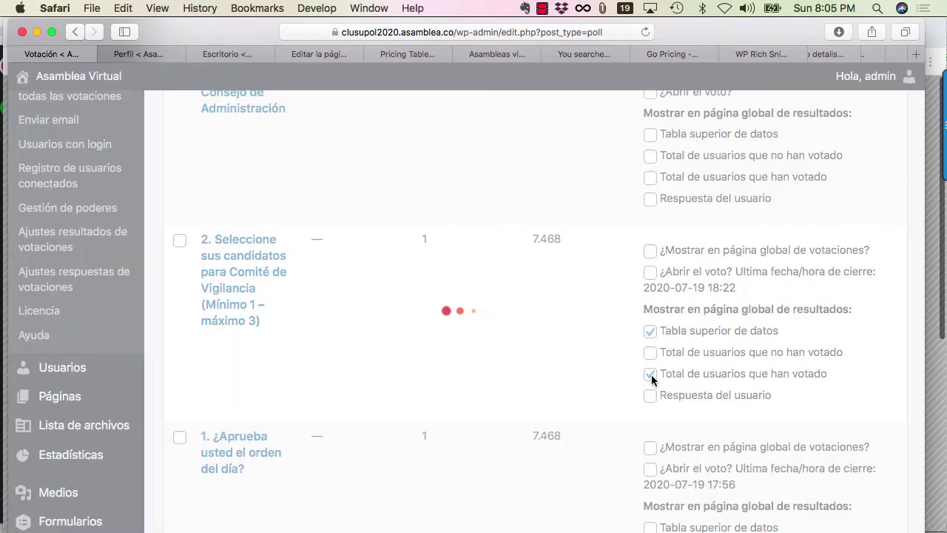
click(650, 375)
click(650, 330)
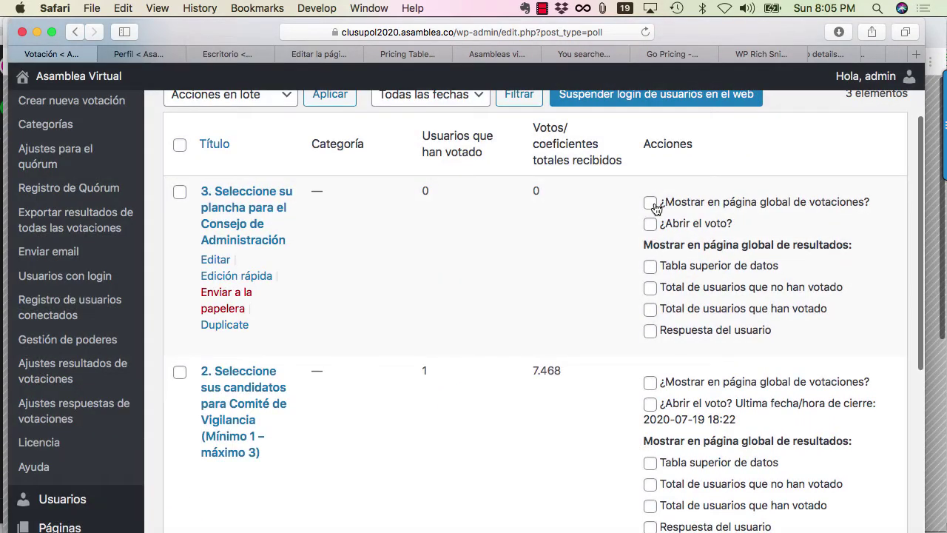
click(651, 204)
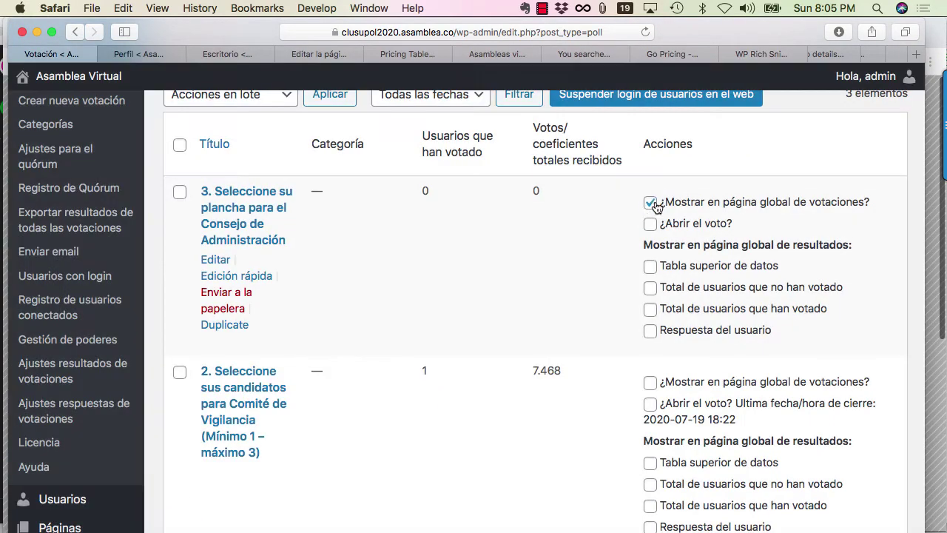
click(650, 224)
On the Asamblea Virtual VOTE AQUI page, submit a vote for Plancha 1 on poll 3.
key(super+Tab)
key(super+Tab)
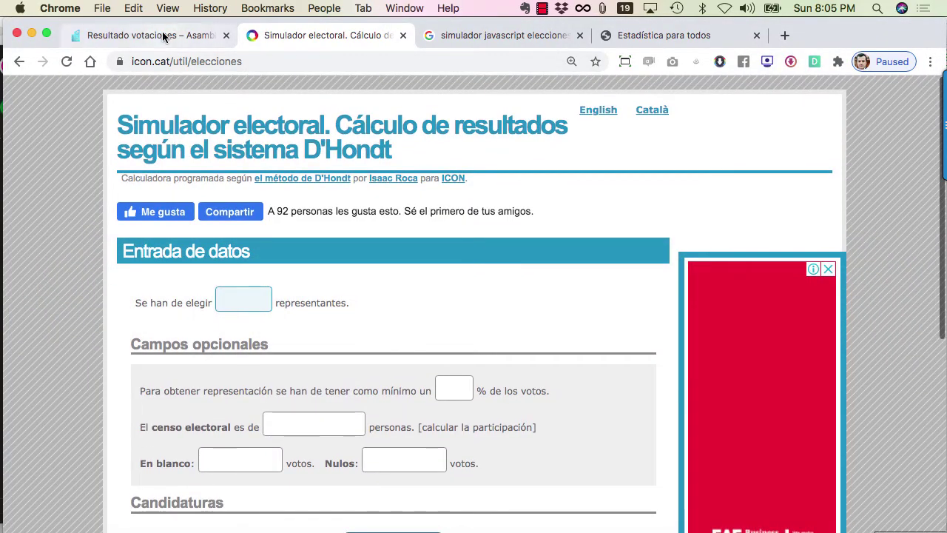
click(165, 37)
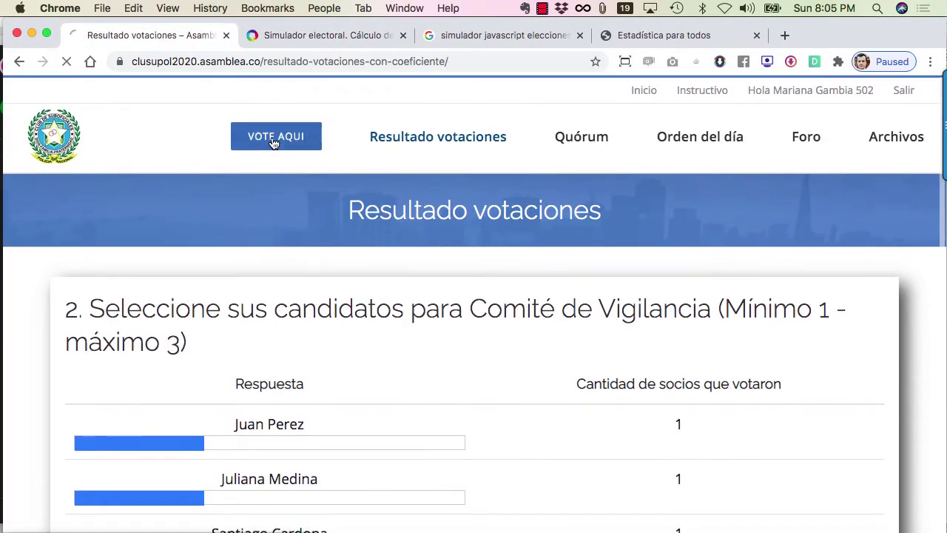
click(273, 143)
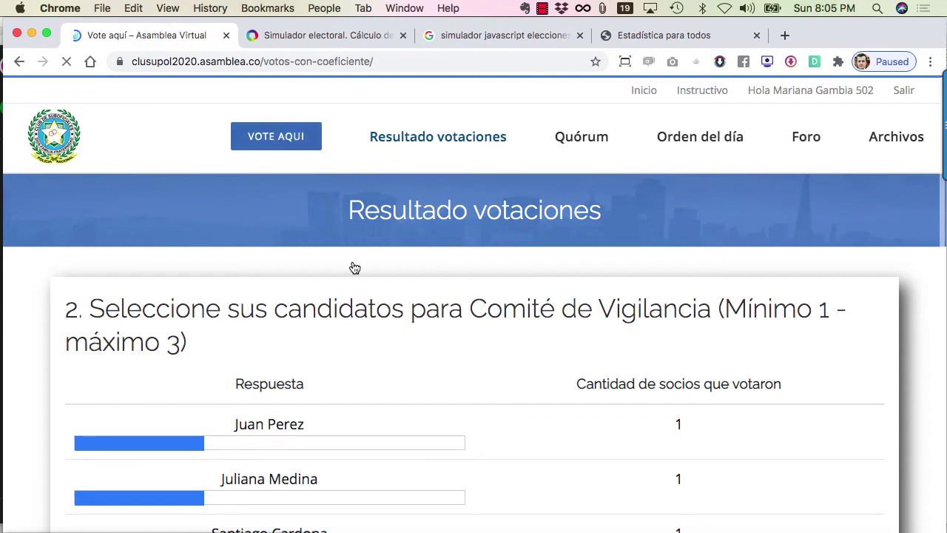
scroll(374, 318, down, 3)
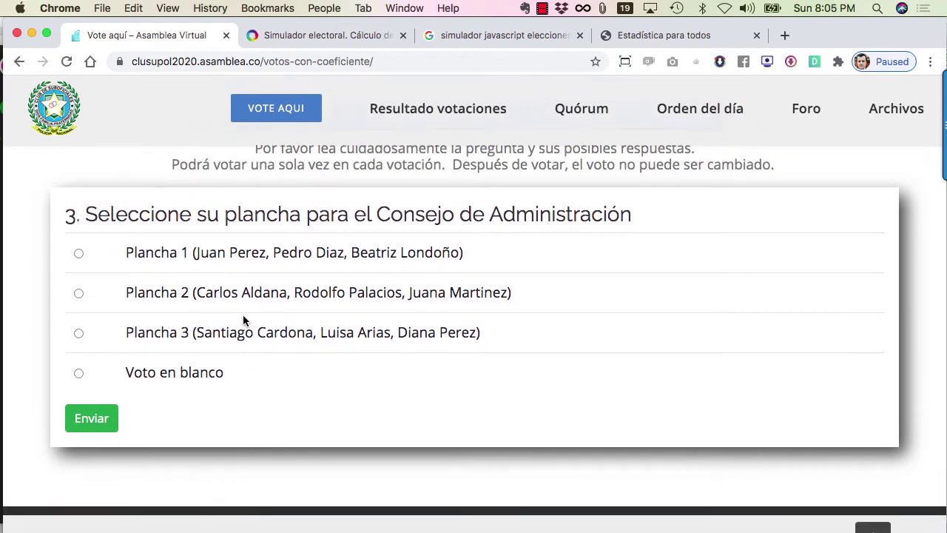
scroll(245, 274, up, 1)
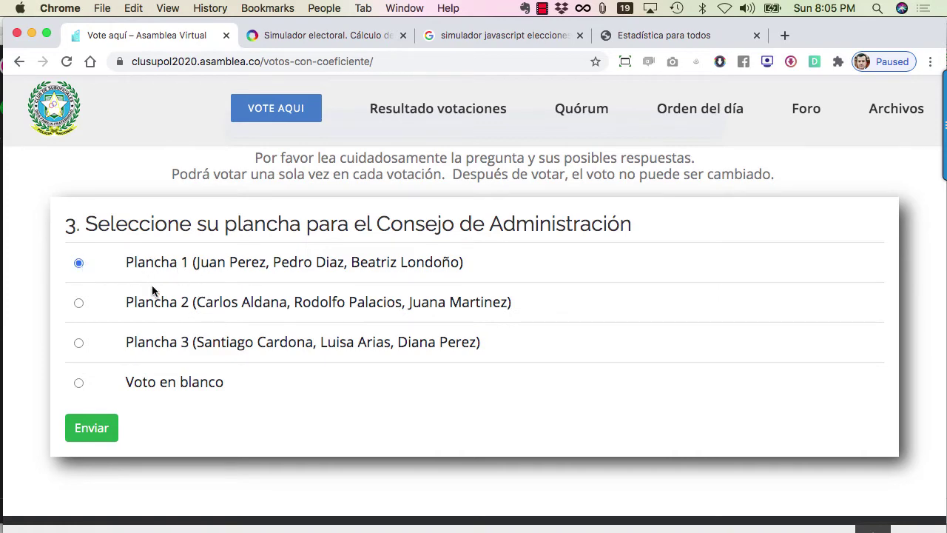
click(93, 433)
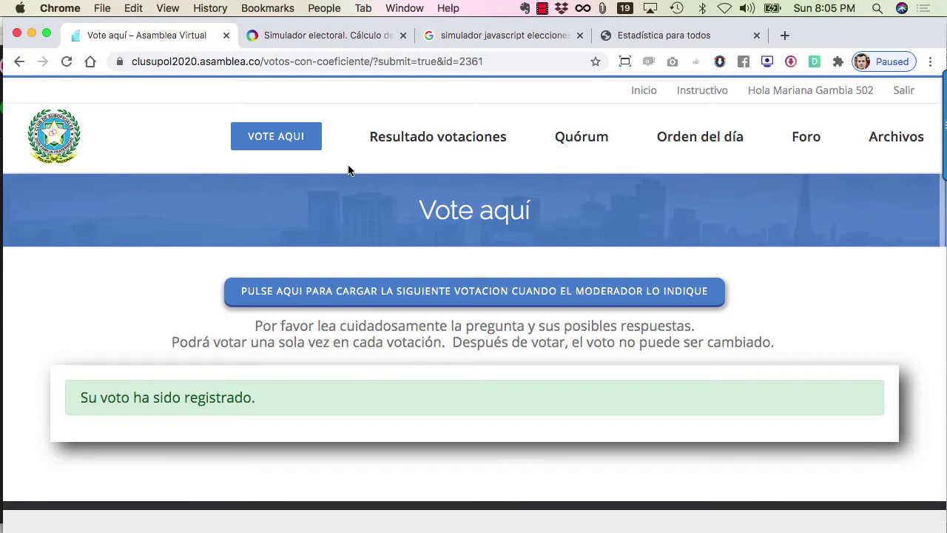
click(414, 145)
click(269, 291)
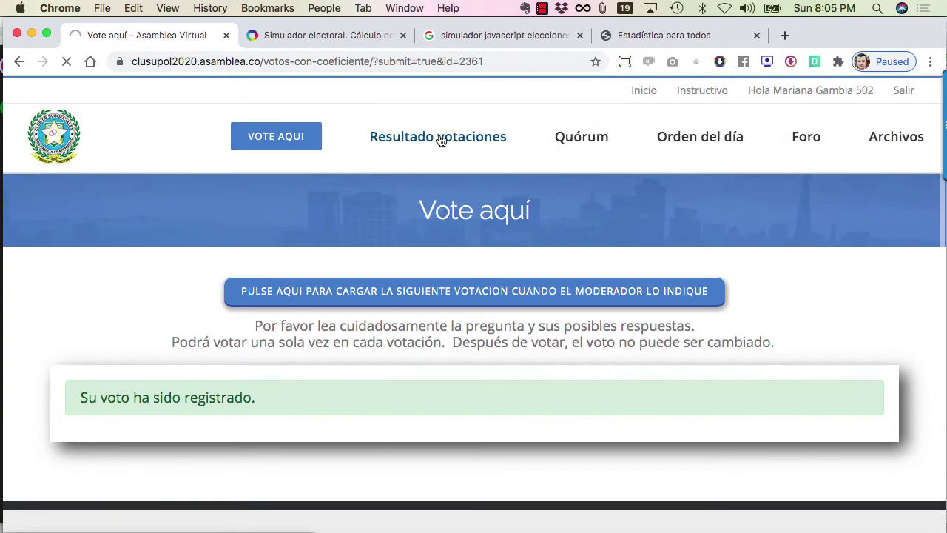
Enable poll 3's 'Tabla superior de datos' results table in the WordPress polls list.
click(440, 141)
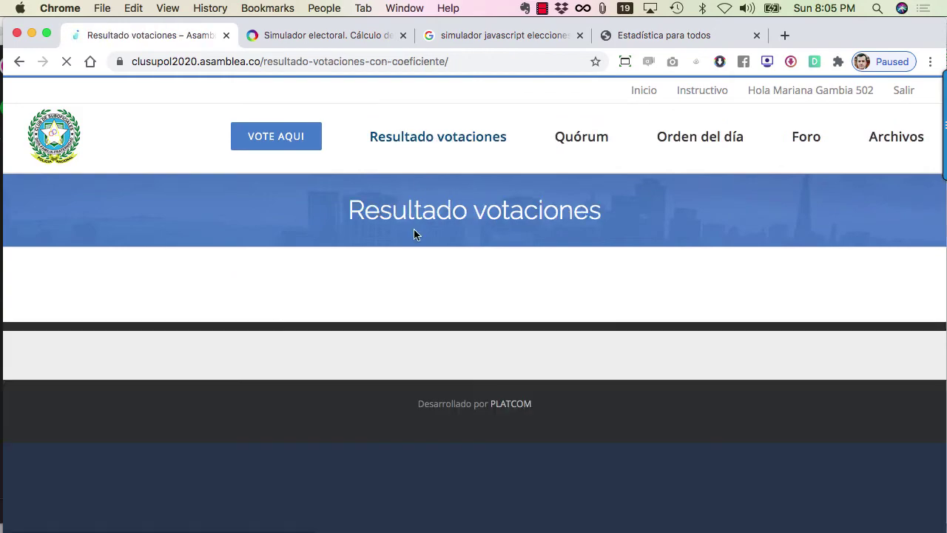
key(super+Tab)
scroll(570, 329, down, 2)
scroll(570, 335, up, 2)
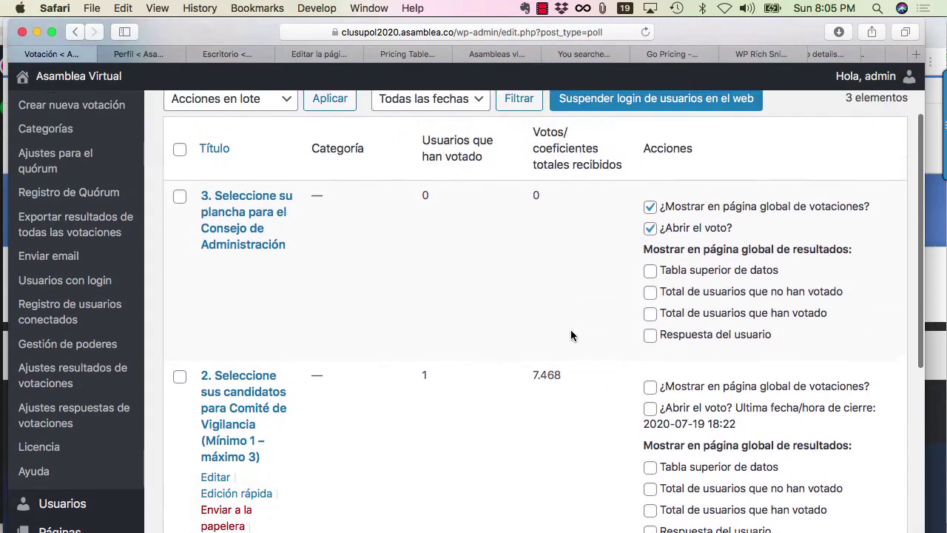
scroll(570, 329, up, 2)
click(650, 339)
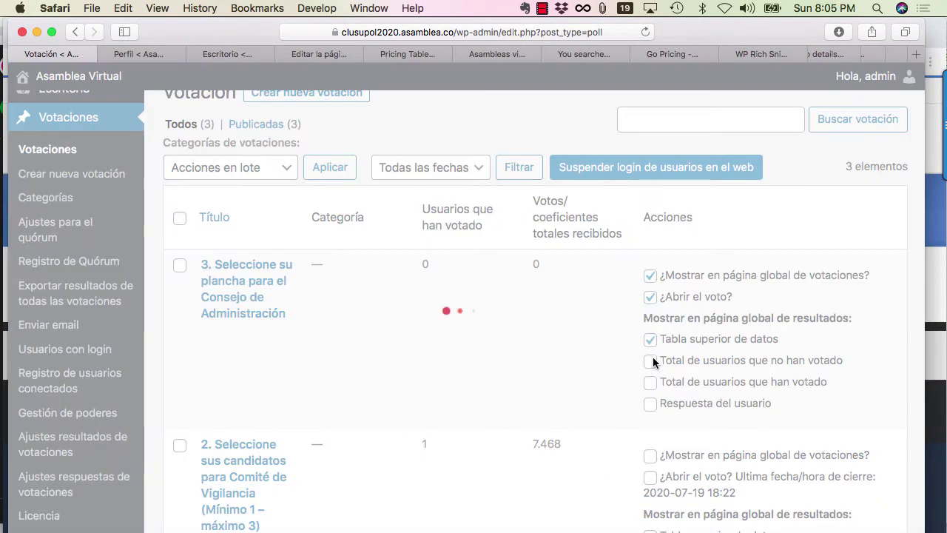
Reload Resultado votaciones and confirm Plancha 1 shows 1 vote, total 1.
key(super+Tab)
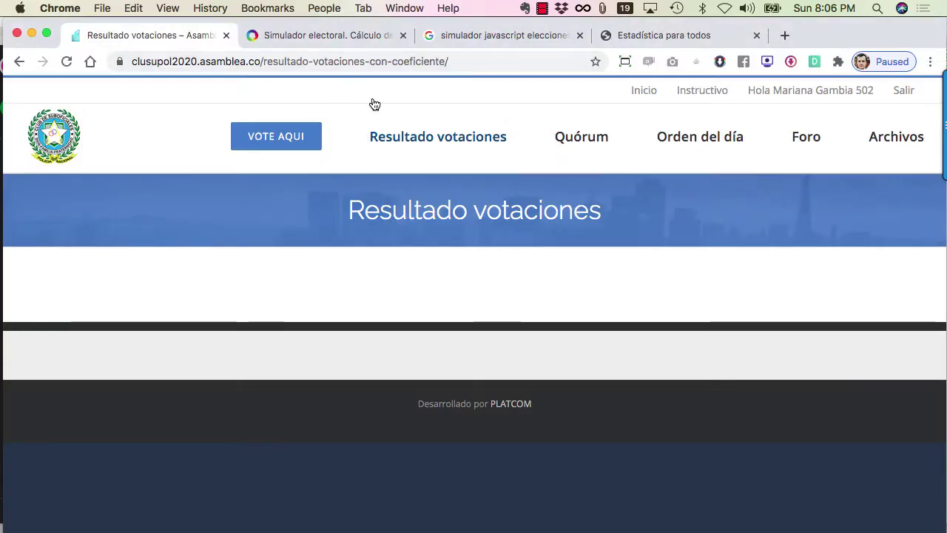
click(403, 142)
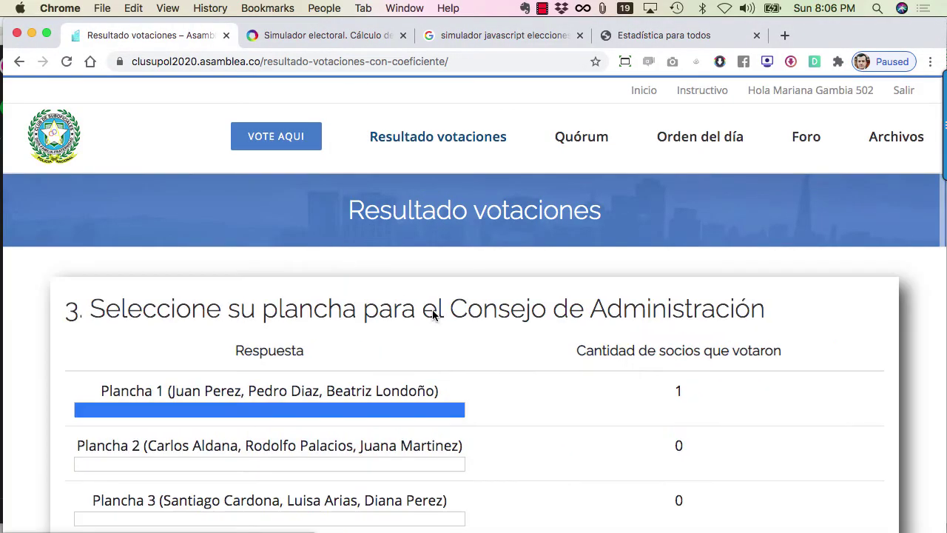
scroll(433, 314, down, 4)
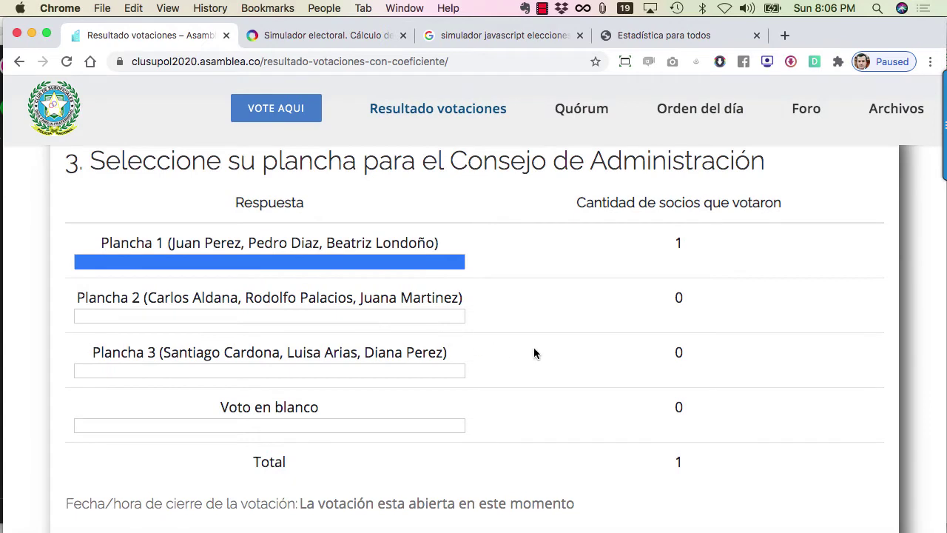
scroll(518, 337, up, 1)
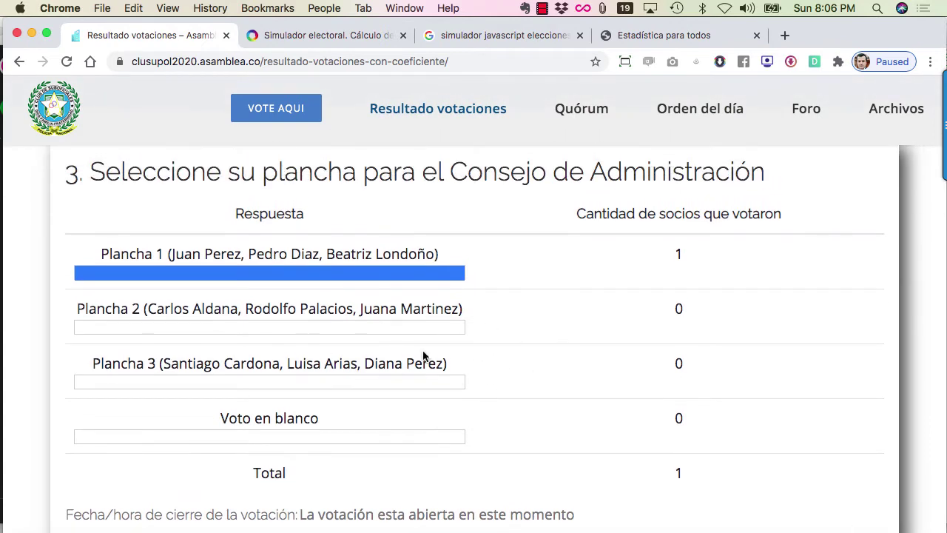
scroll(475, 350, down, 1)
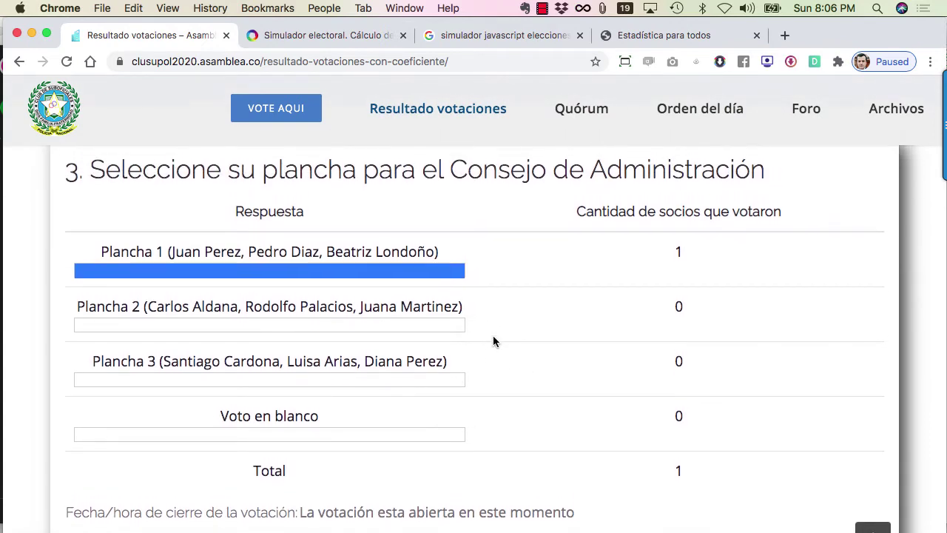
scroll(494, 336, up, 1)
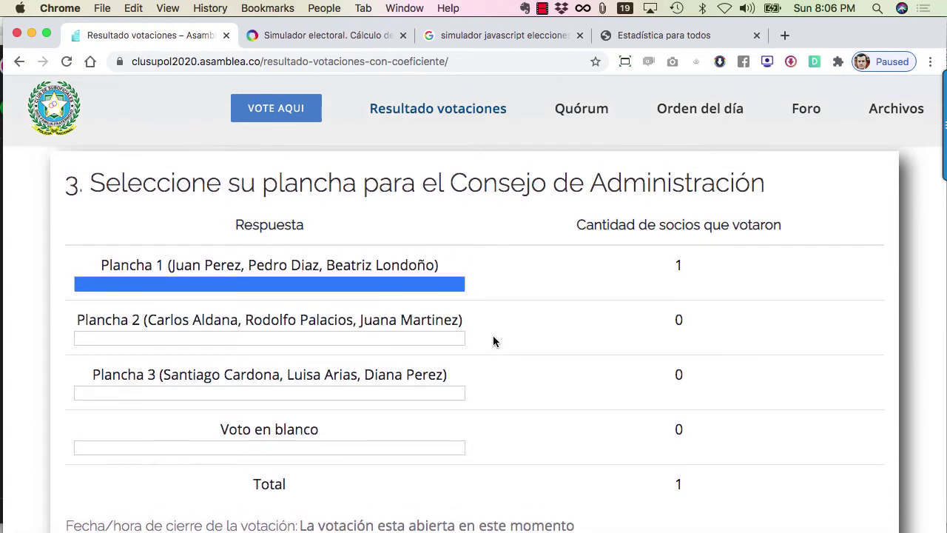
scroll(493, 335, down, 1)
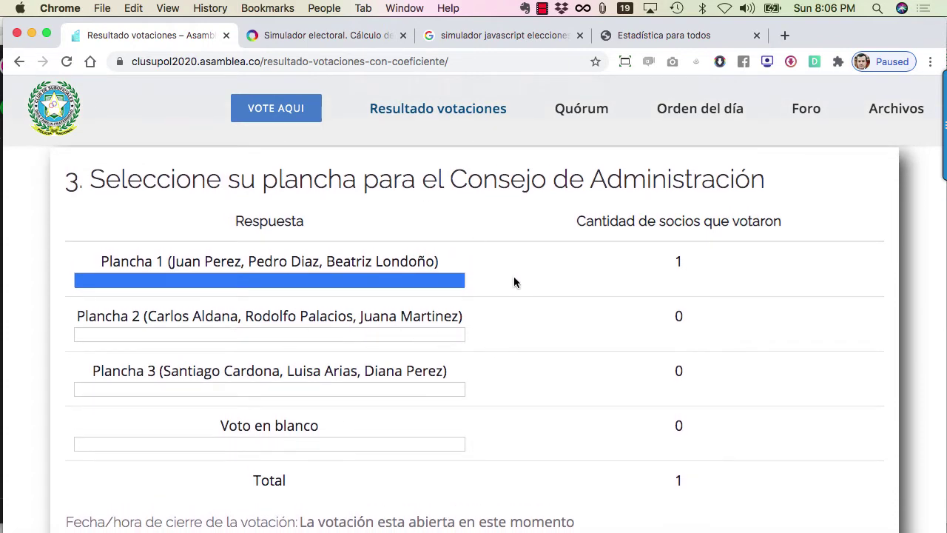
scroll(514, 281, up, 1)
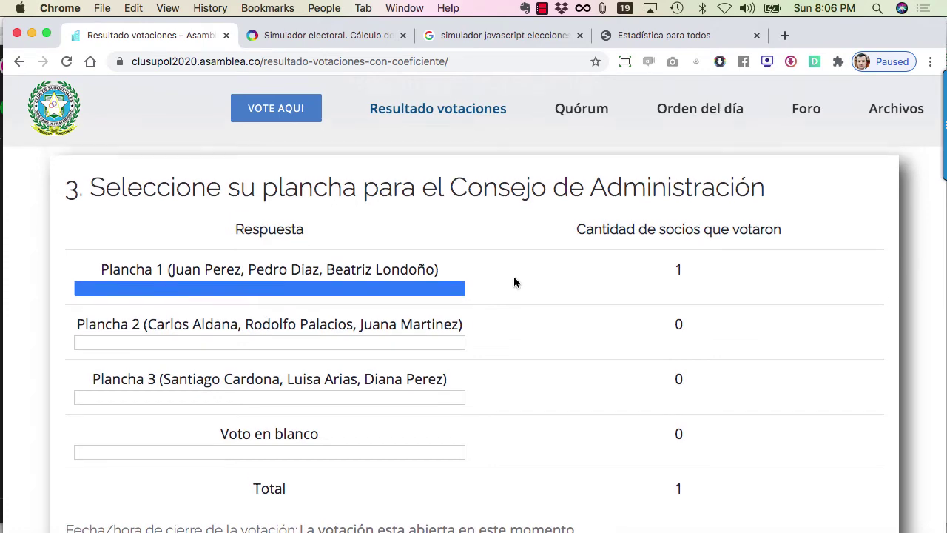
click(318, 40)
Enter 3 in the simulator's 'Se han de elegir' representatives box.
key(super+l)
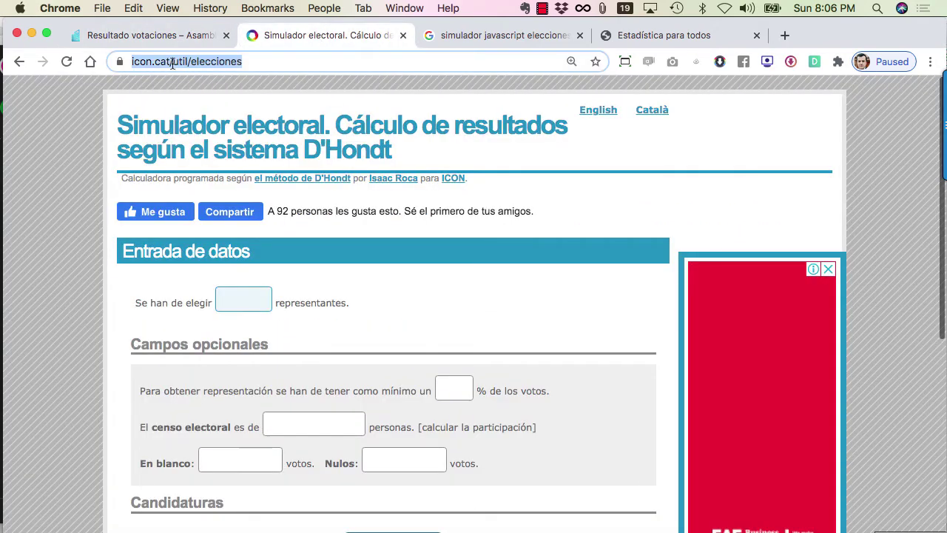
click(75, 175)
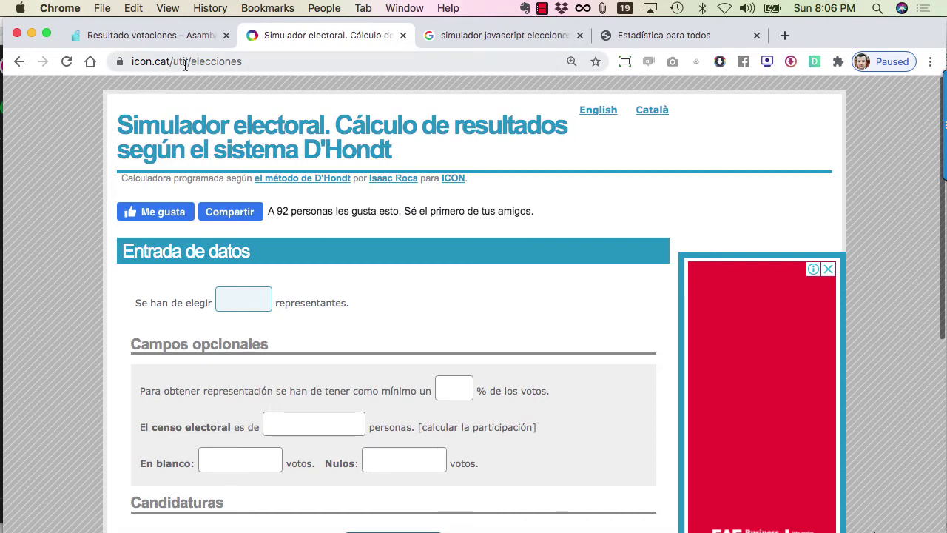
double_click(181, 62)
click(87, 175)
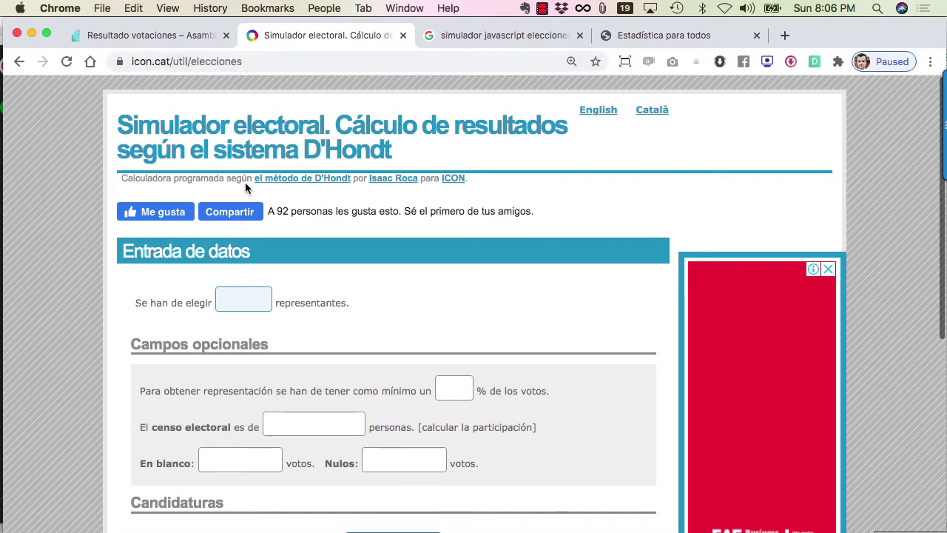
scroll(345, 296, down, 1)
scroll(405, 324, up, 1)
scroll(370, 266, down, 3)
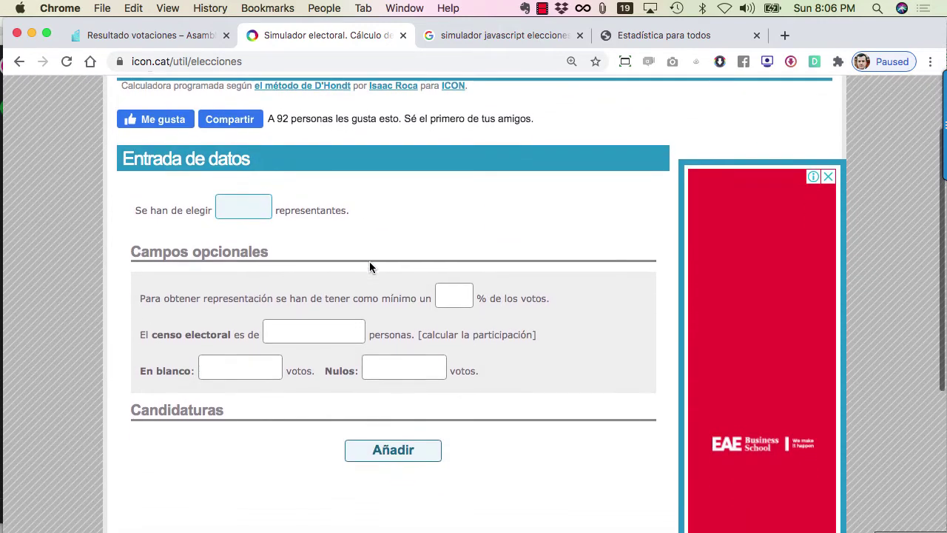
click(268, 195)
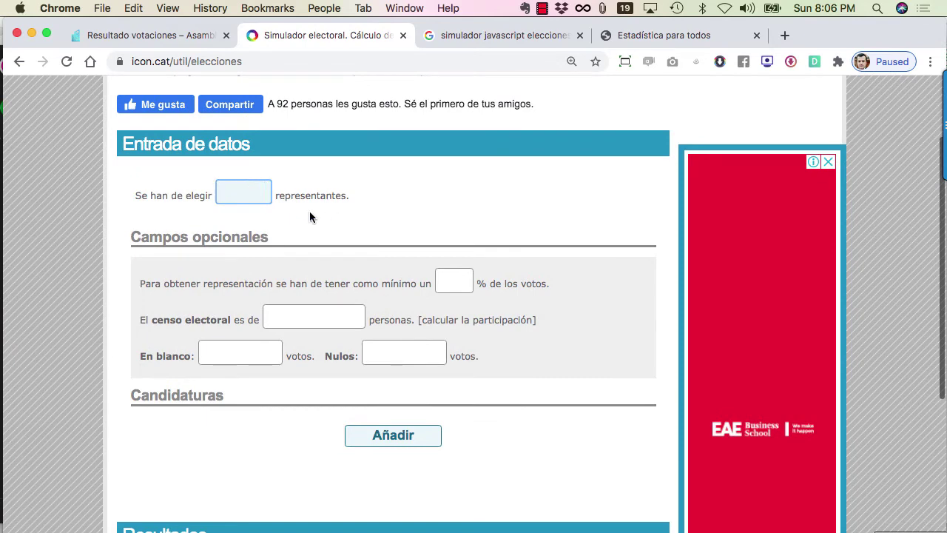
scroll(318, 218, up, 1)
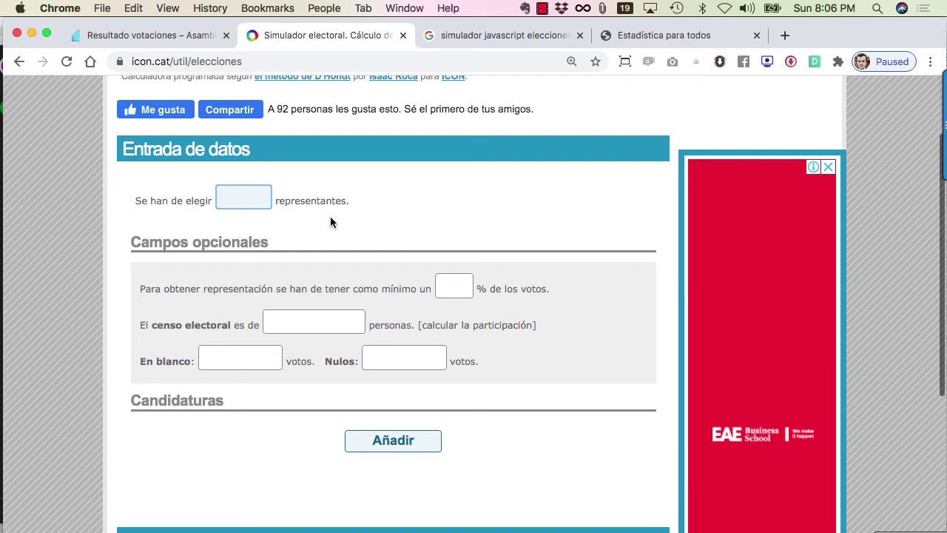
text(3)
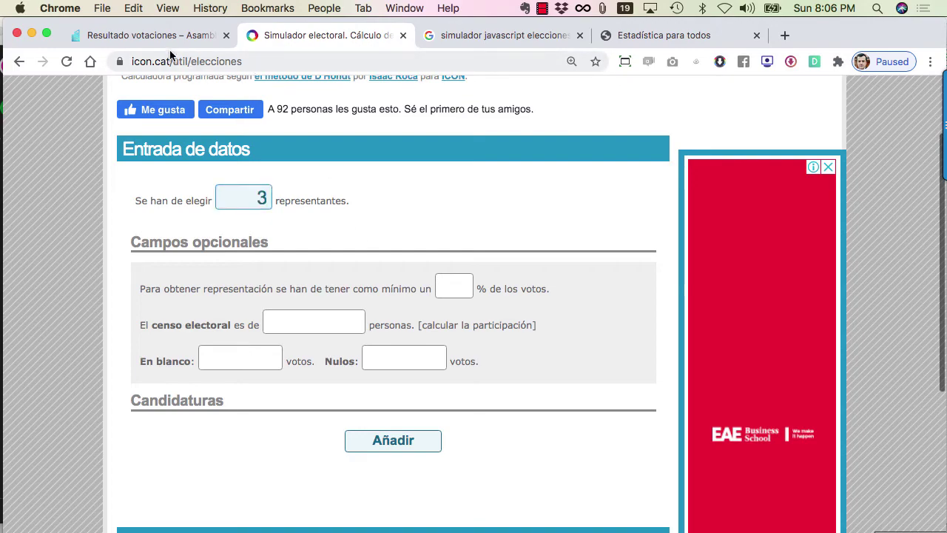
Check the poll's vote results in the Resultado votaciones tab, then return to the simulator.
click(156, 41)
scroll(314, 267, down, 2)
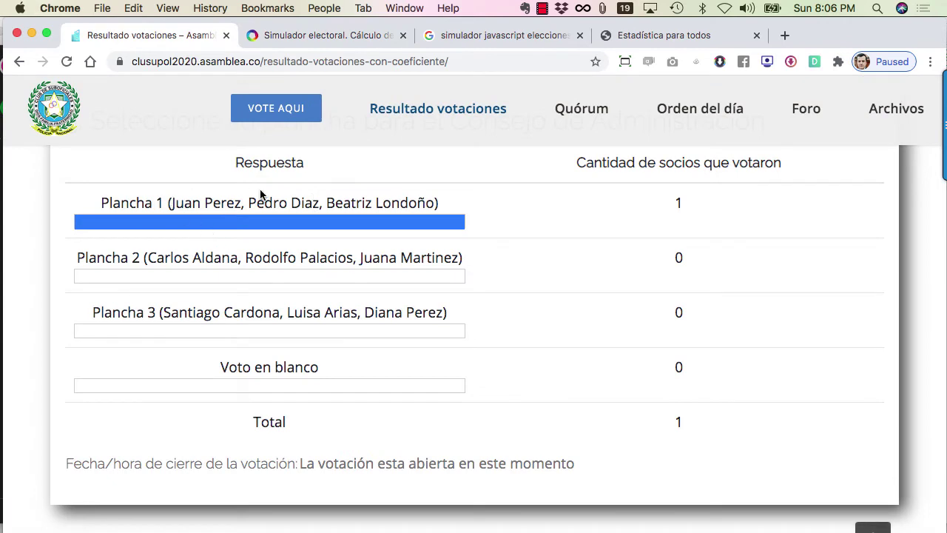
scroll(351, 277, up, 1)
scroll(362, 304, up, 1)
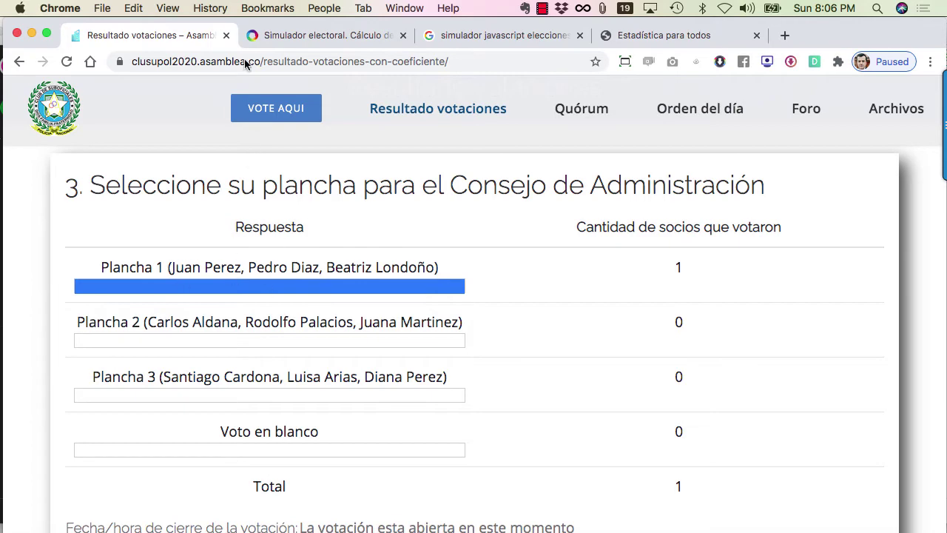
click(293, 35)
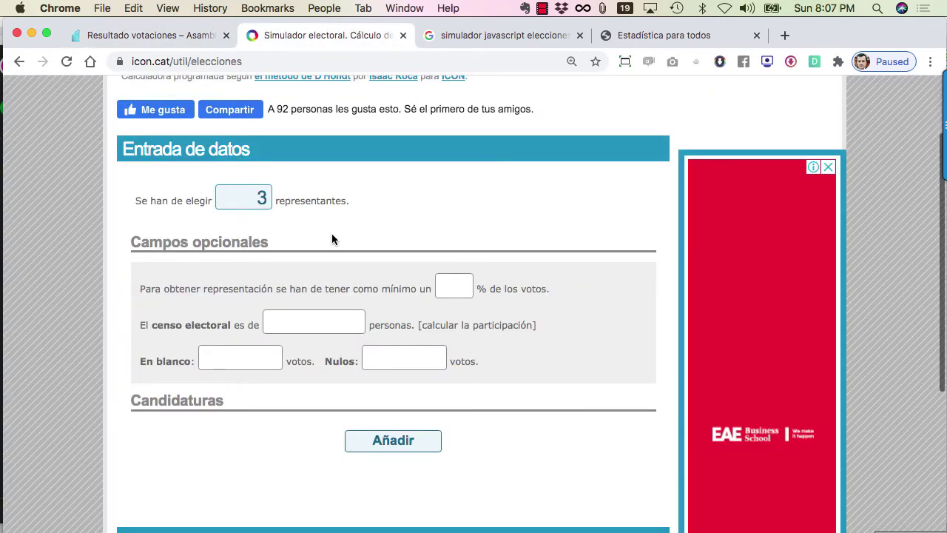
Set the minimum share for representation to 10% of the votes.
scroll(332, 239, down, 2)
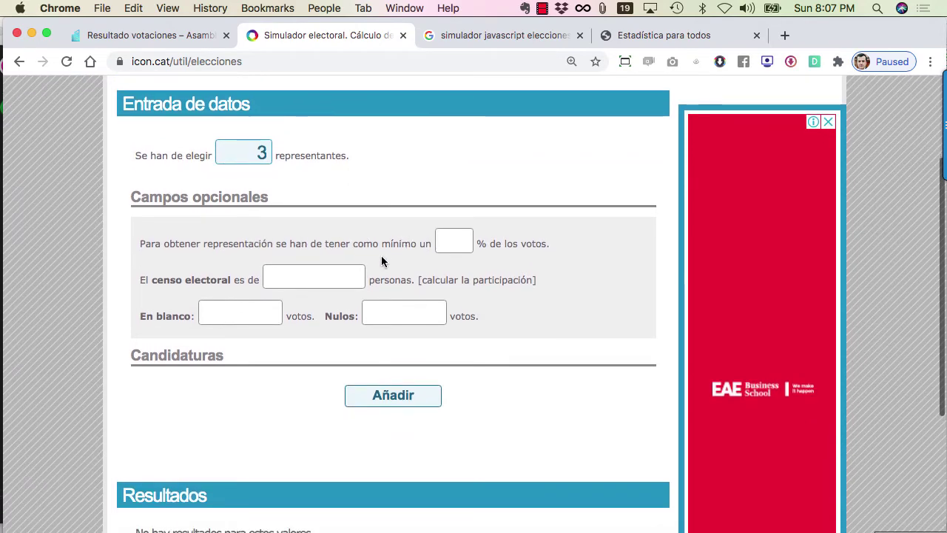
right_click(387, 256)
click(459, 241)
click(464, 244)
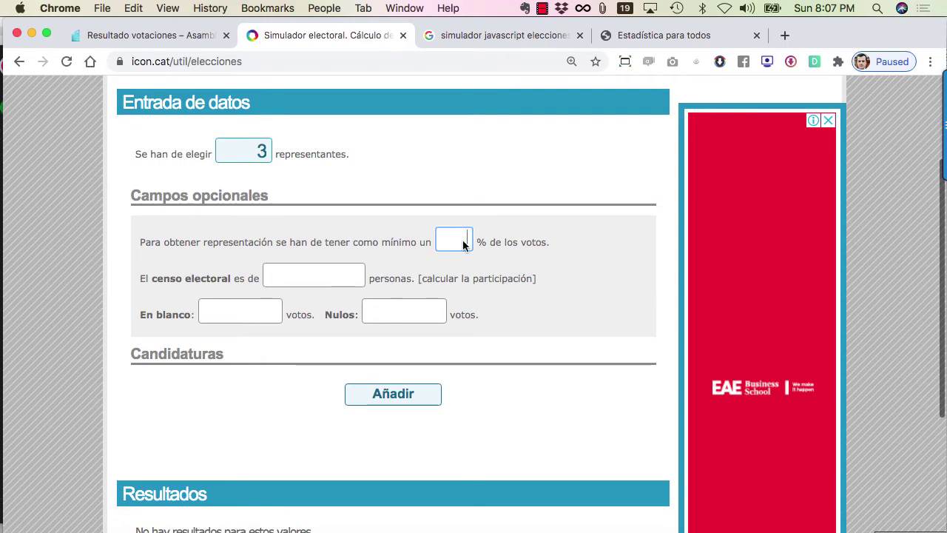
scroll(519, 267, down, 1)
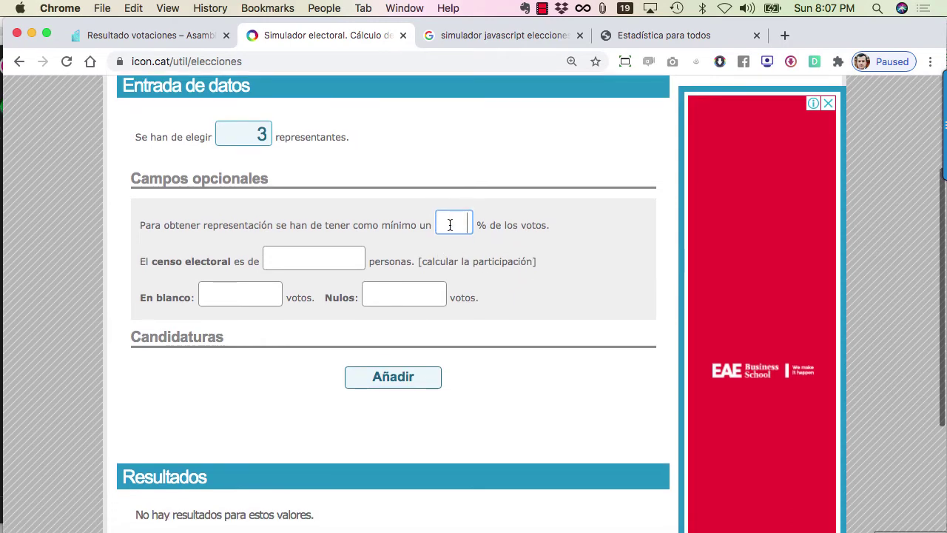
text(10)
click(528, 293)
Visit the En blanco and censo electoral fields, then add a first, empty candidacy row.
scroll(518, 299, down, 1)
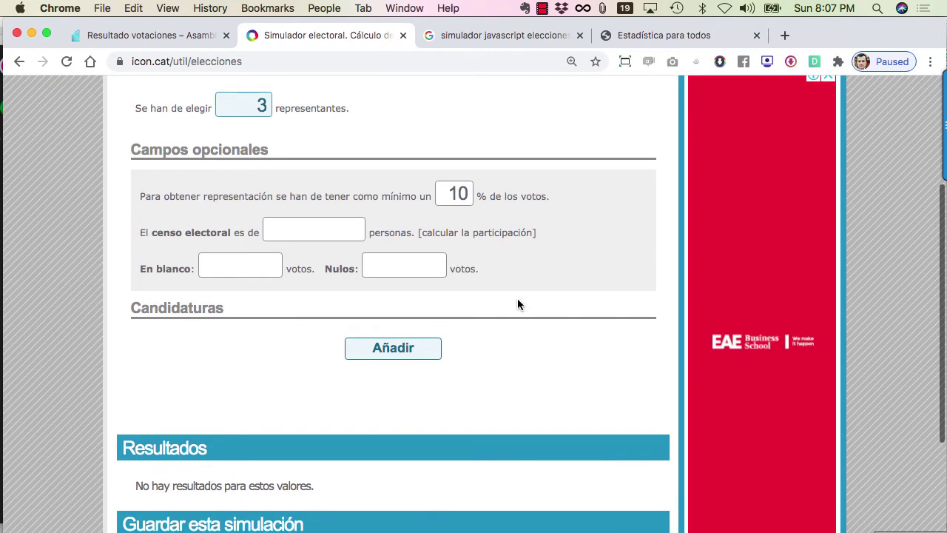
scroll(486, 277, down, 1)
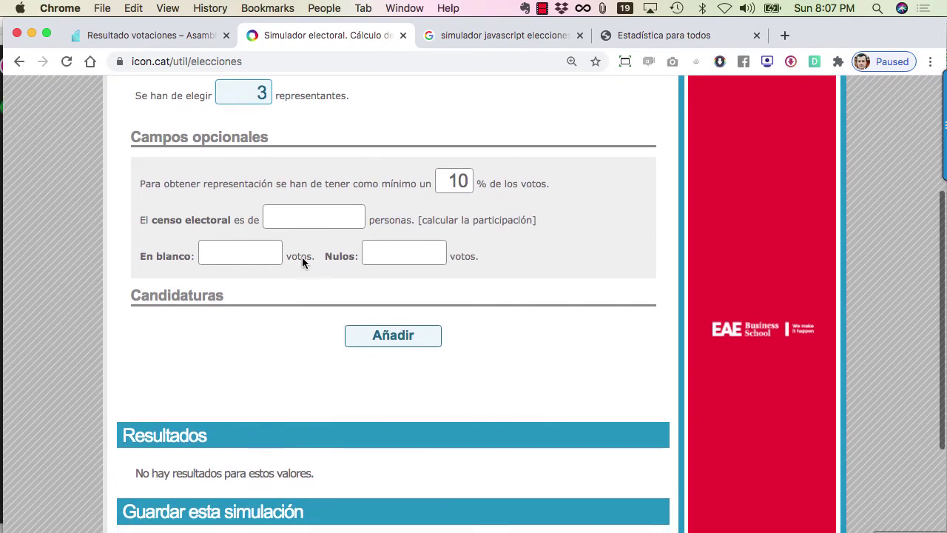
scroll(314, 280, down, 1)
click(230, 240)
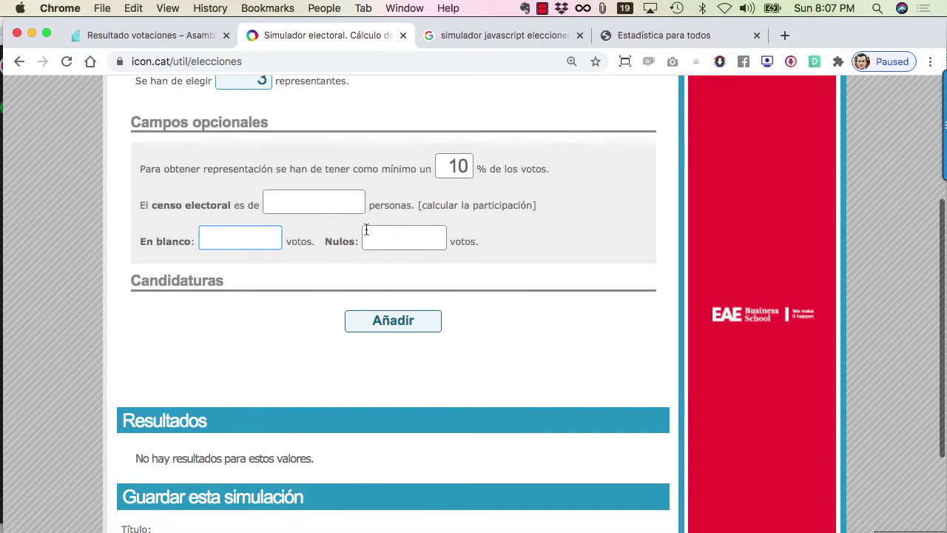
scroll(506, 266, down, 2)
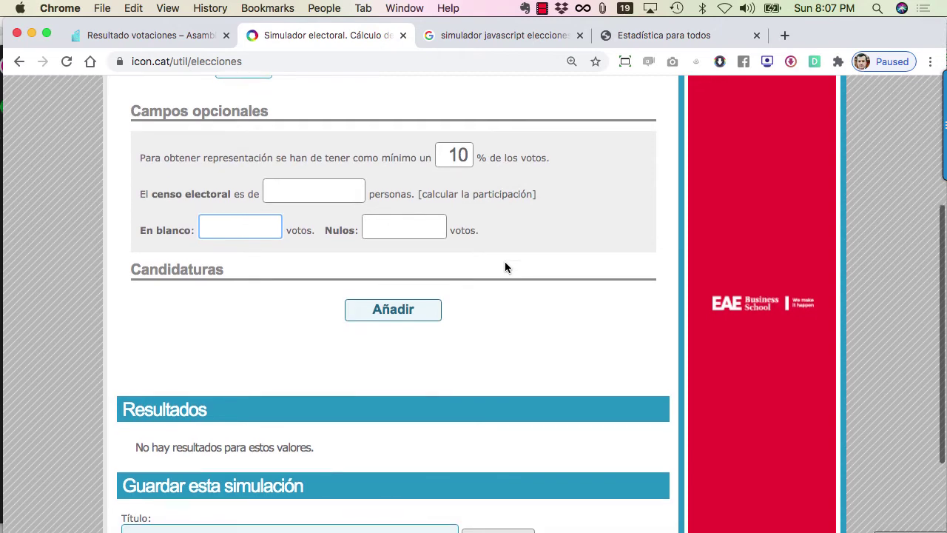
click(311, 175)
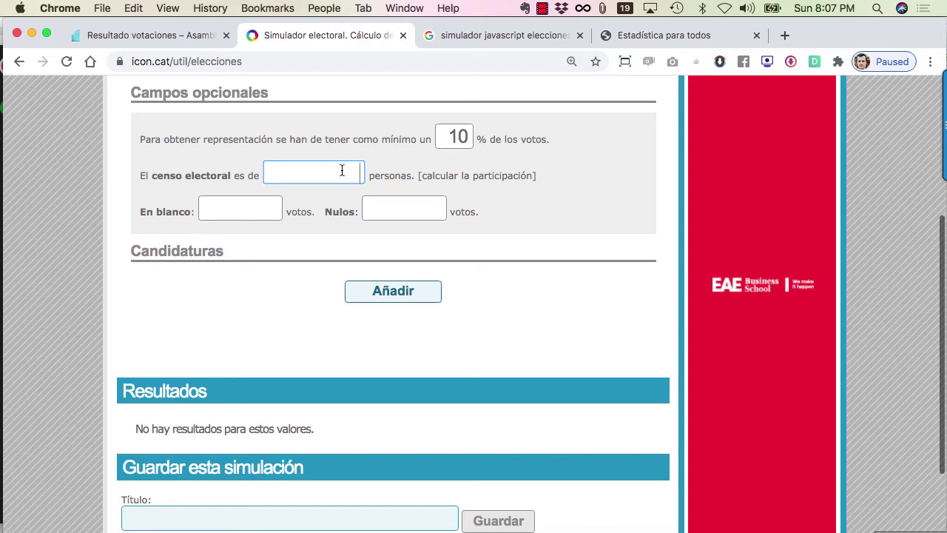
scroll(501, 325, down, 1)
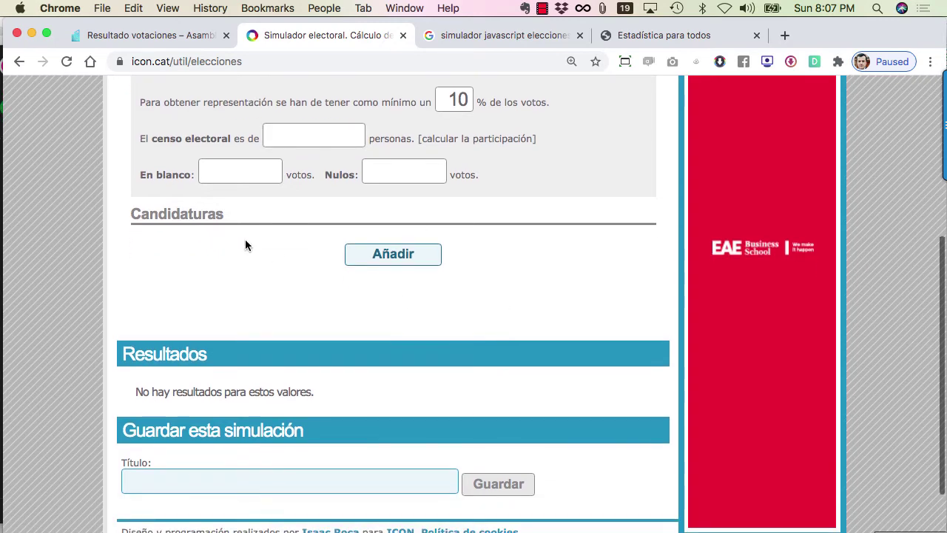
click(368, 255)
Enter the first slate as 'Plancha 1' with 30 votes.
click(316, 250)
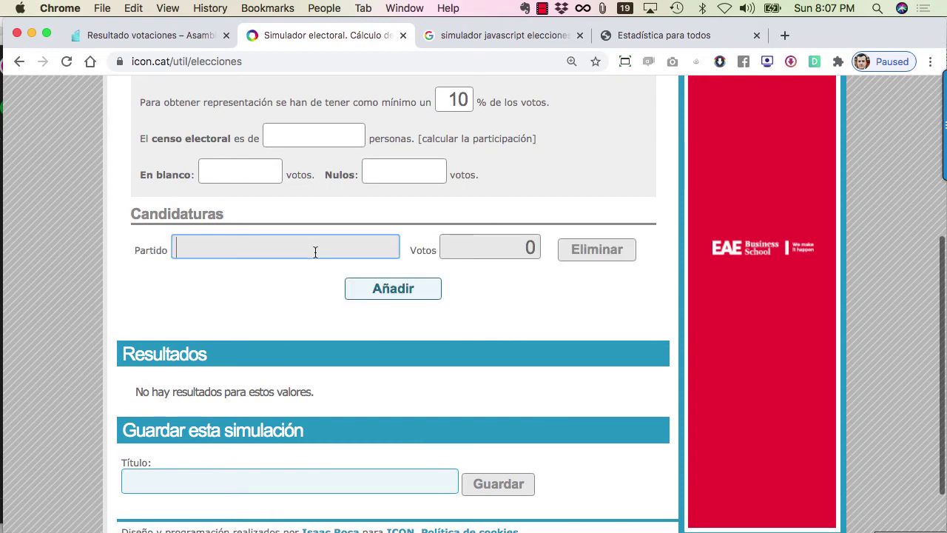
text(Plancha 1)
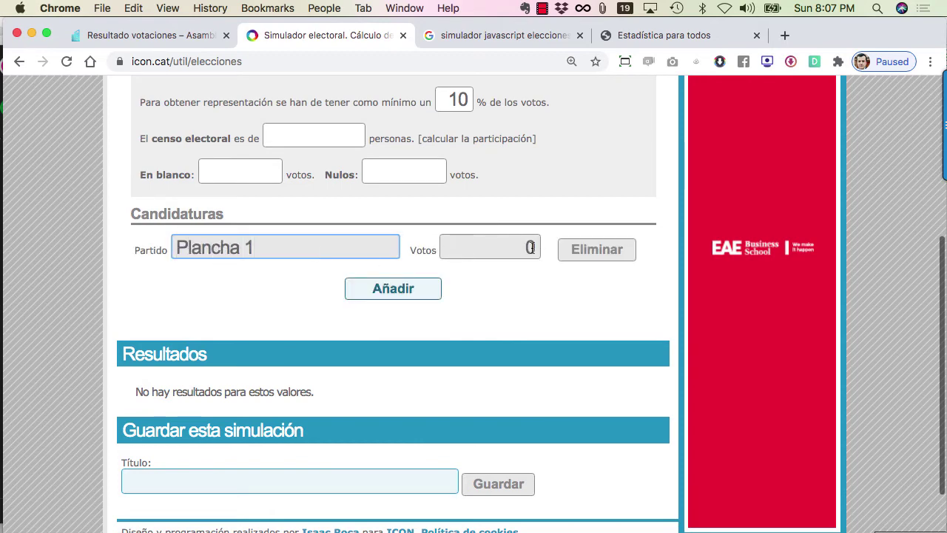
click(511, 246)
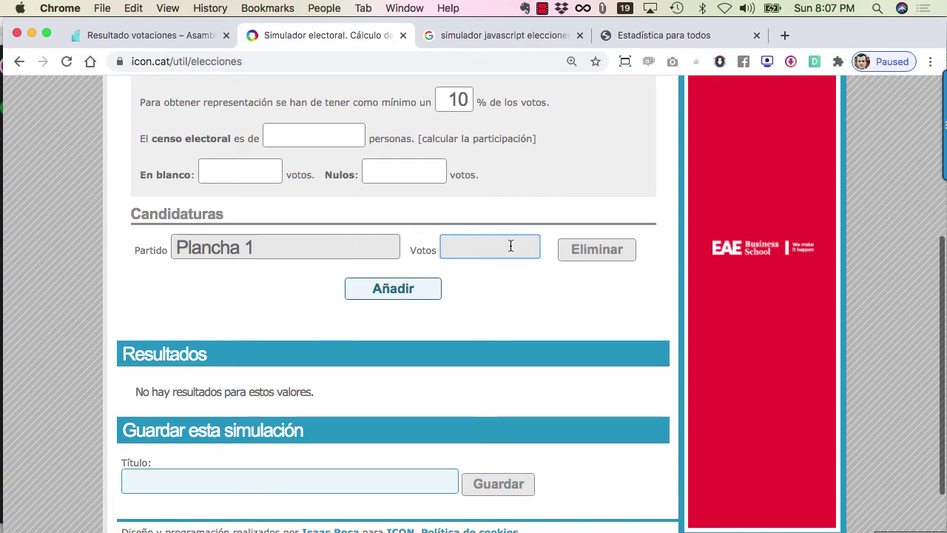
text(30)
Add a second row, 'Plancha 2', with 25 votes, correcting the misspelled name.
click(361, 288)
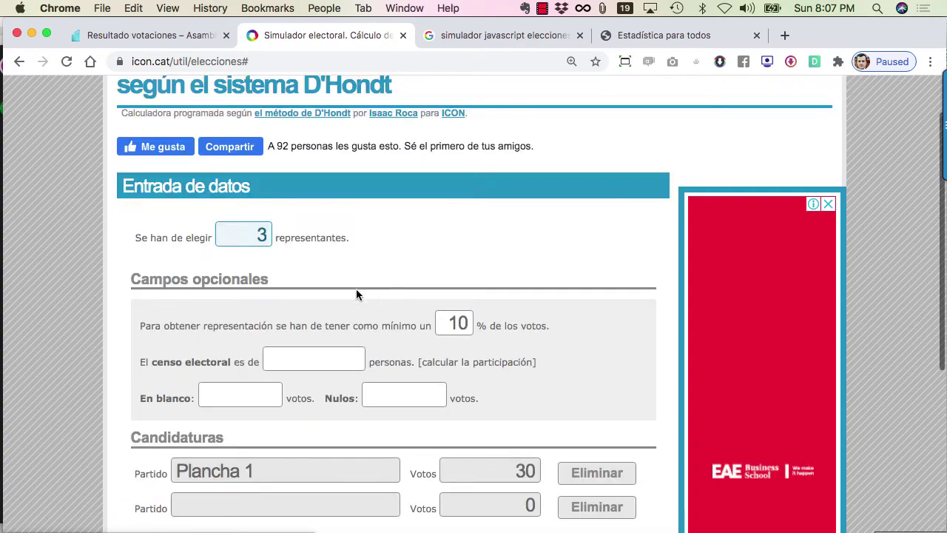
scroll(350, 433, down, 5)
scroll(350, 432, down, 2)
click(256, 272)
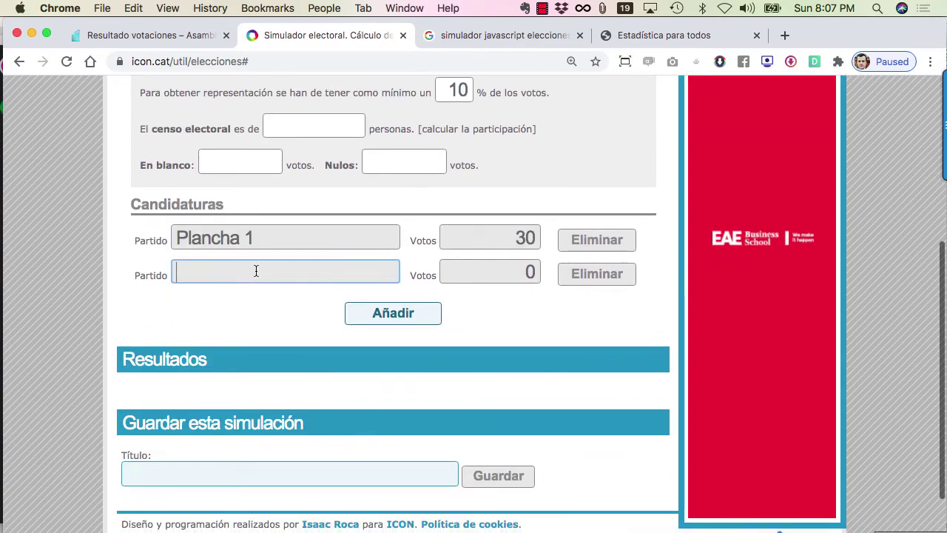
text(Plncha)
click(177, 273)
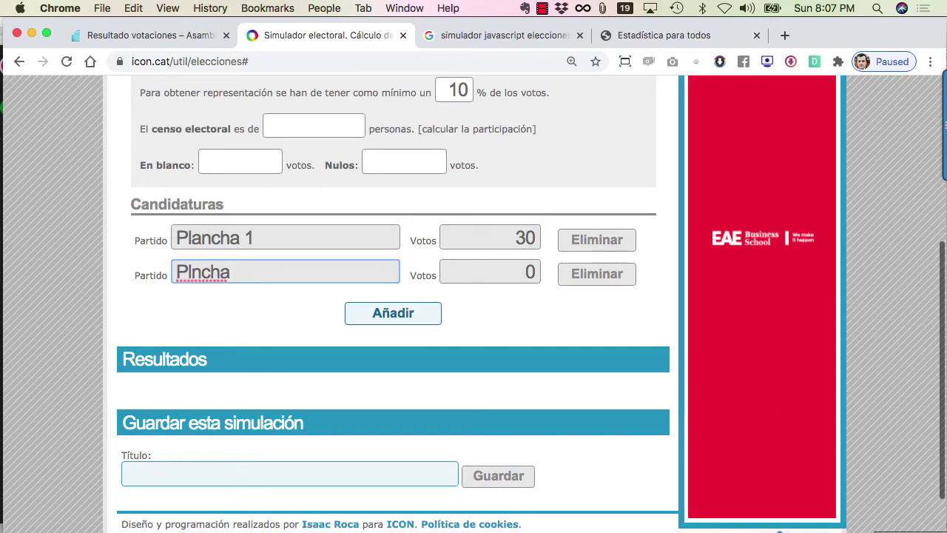
click(191, 273)
text(a)
click(493, 281)
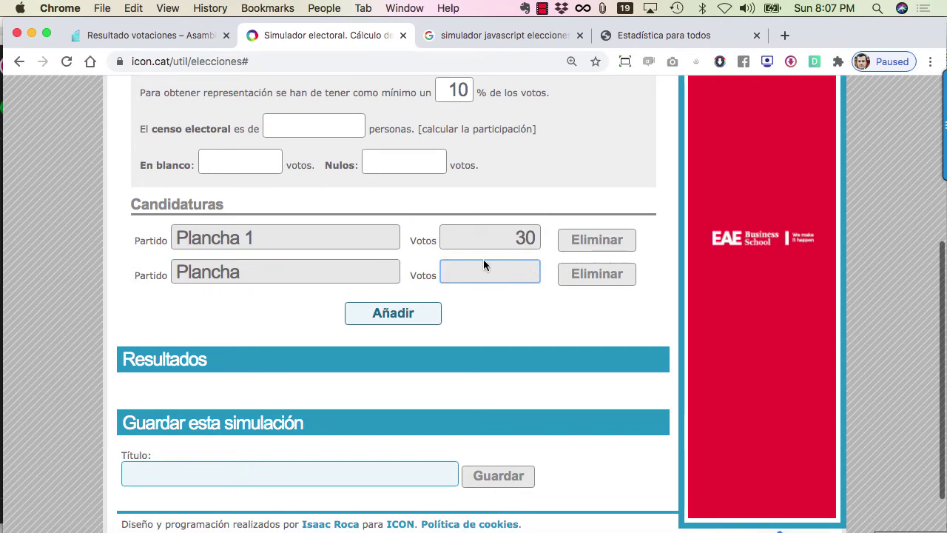
text(25)
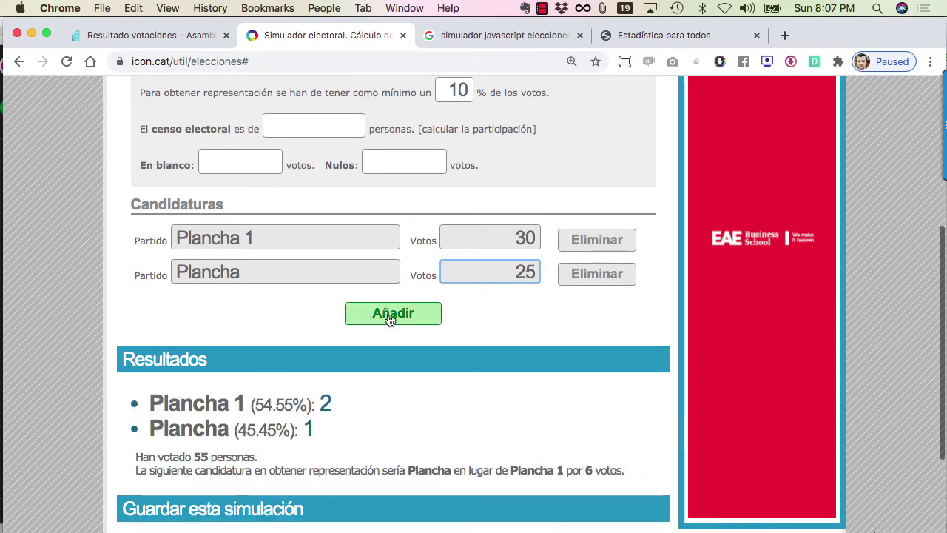
click(390, 318)
click(281, 270)
text(2)
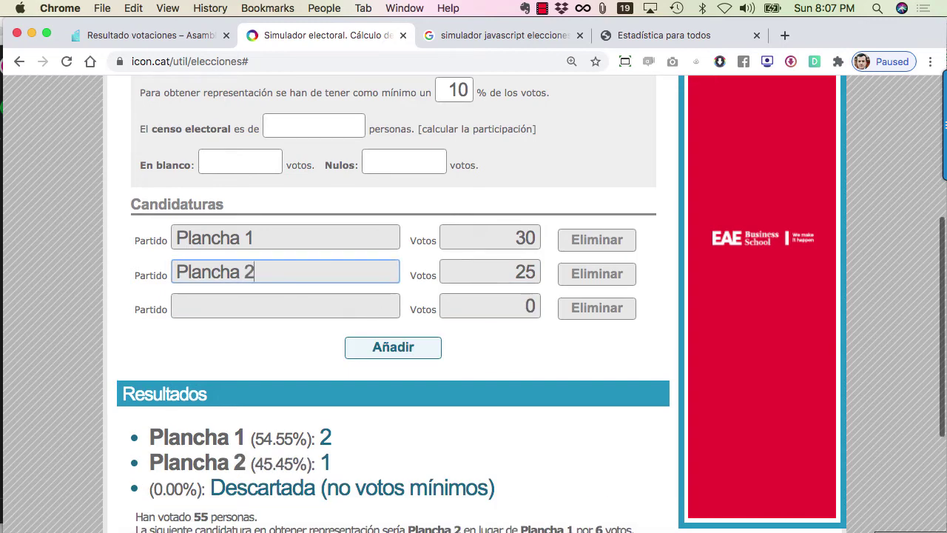
Name the third row 'Plancha 3' and set blank votes (En blanco) to 5.
click(286, 315)
text(Pka)
key(BackSpace)
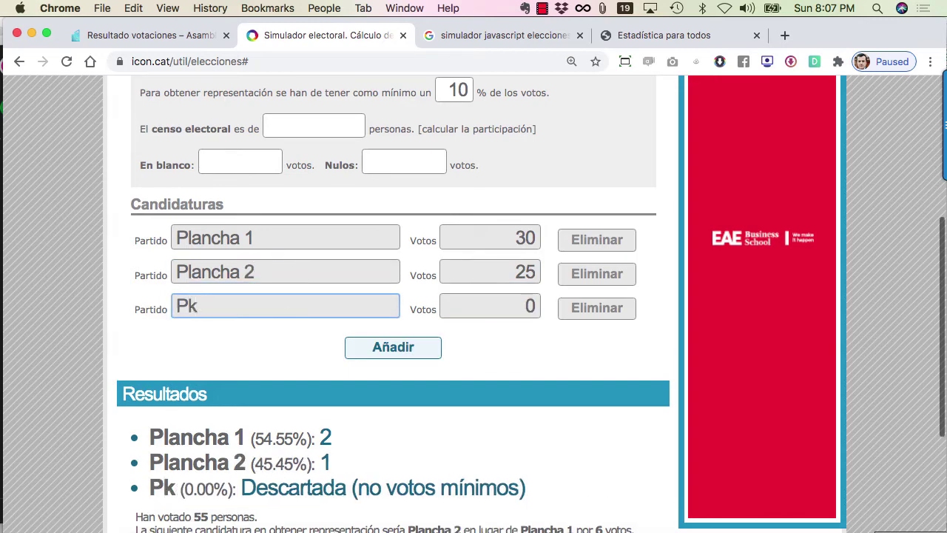
key(BackSpace)
text(lancha 3)
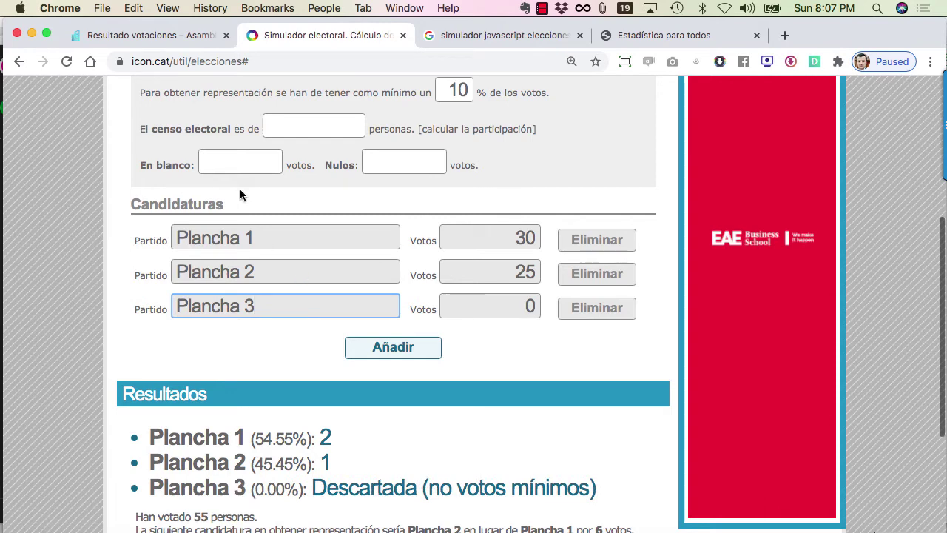
click(224, 161)
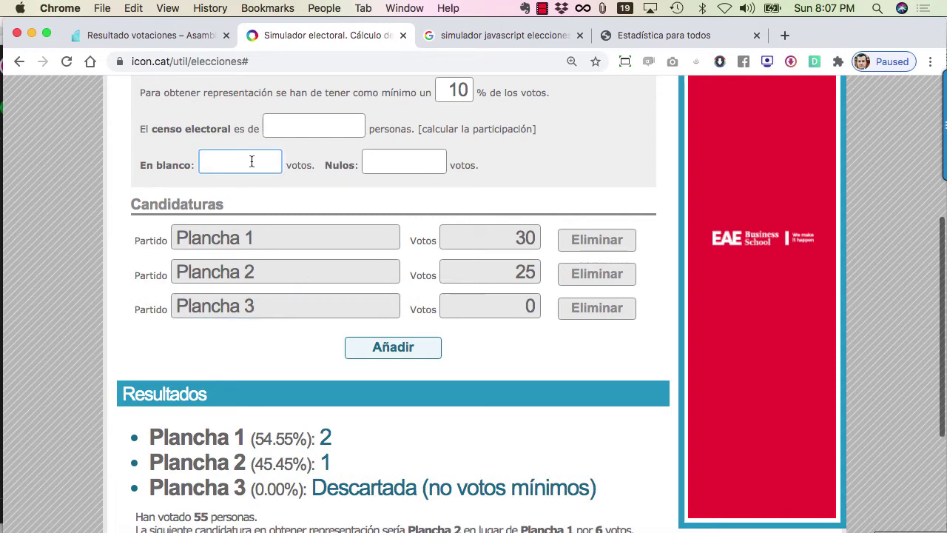
text(5)
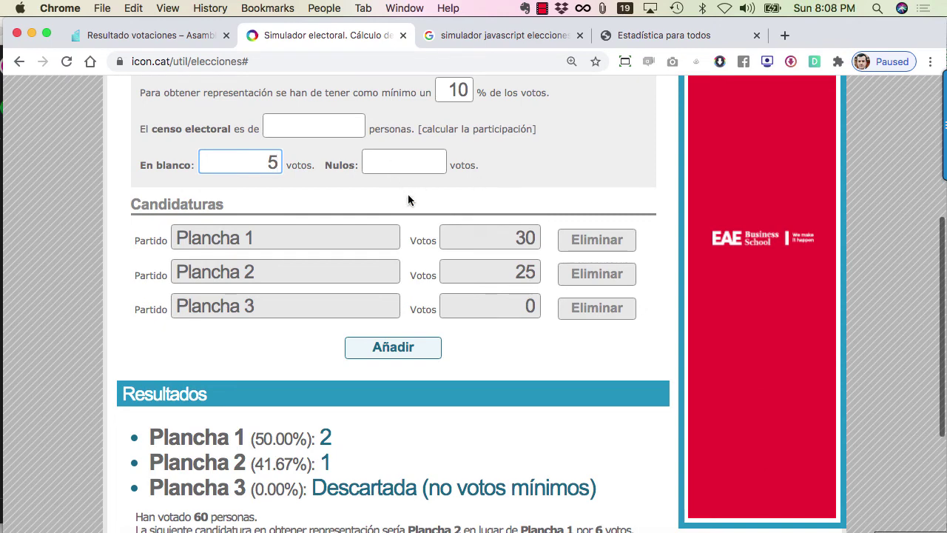
Give Plancha 3 40 votes and recalculate the seat distribution.
click(501, 304)
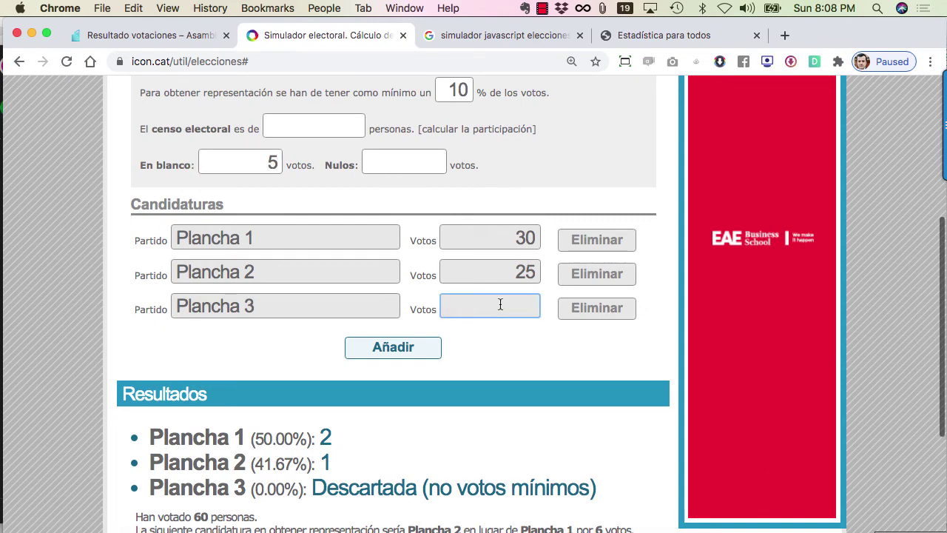
text(40)
click(563, 331)
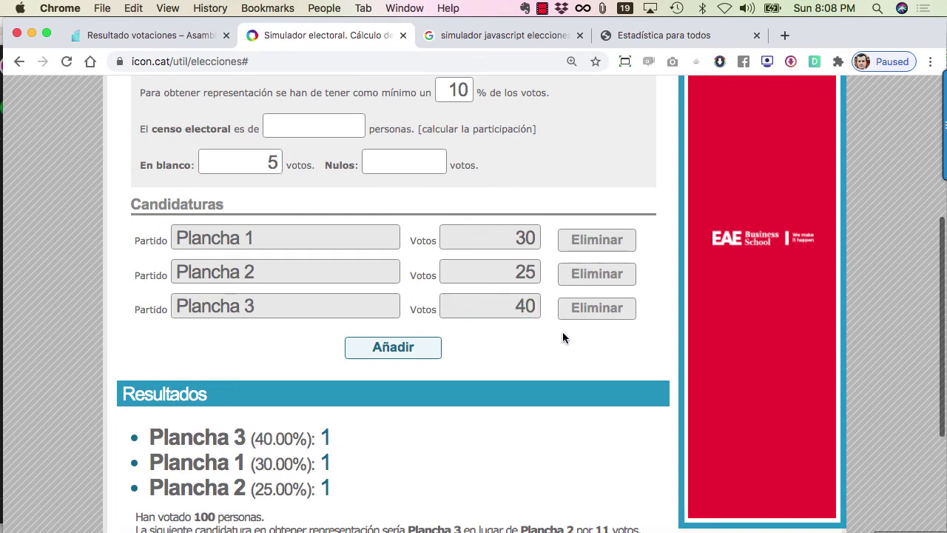
scroll(535, 353, down, 1)
scroll(535, 353, up, 1)
scroll(508, 195, down, 1)
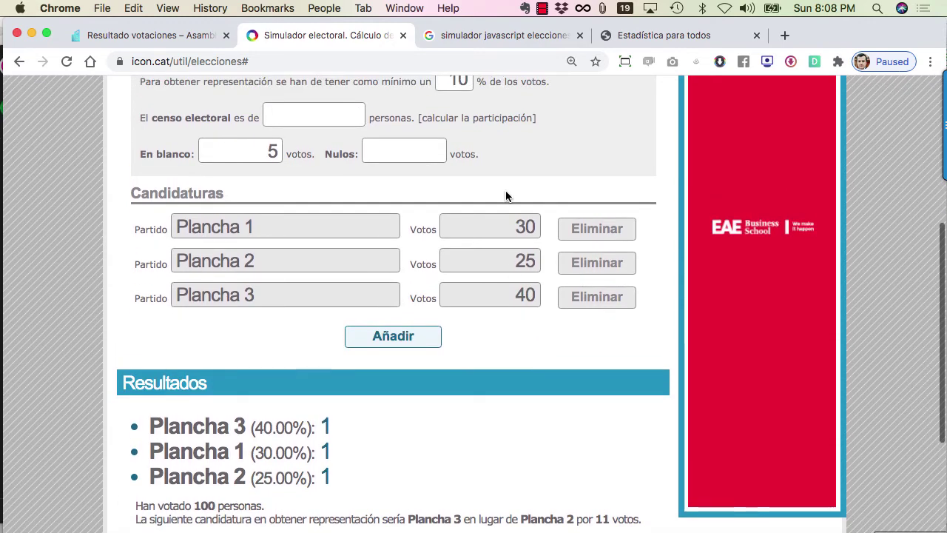